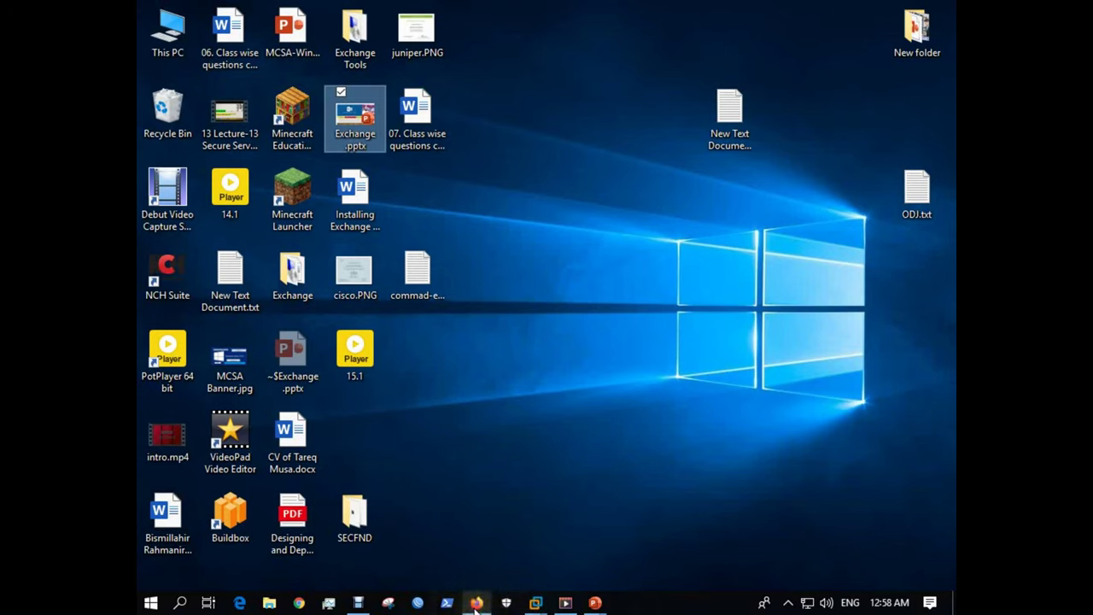
# Switch to VMware Workstation and show the New Exchange Server 2016 virtual machine in full screen.
pyautogui.click(363, 604)
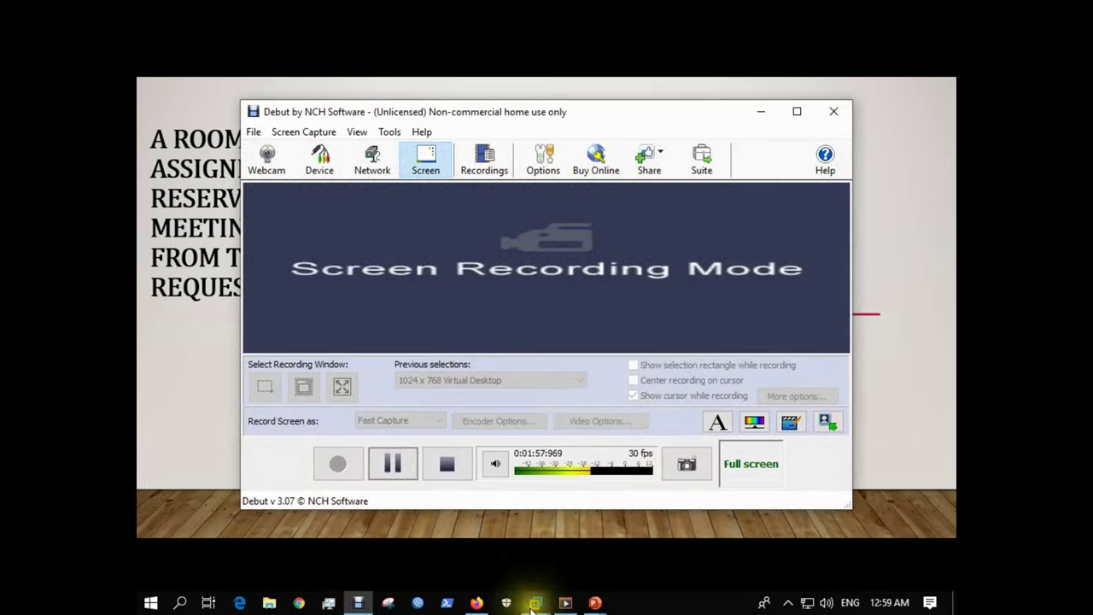
pyautogui.moveTo(535, 603)
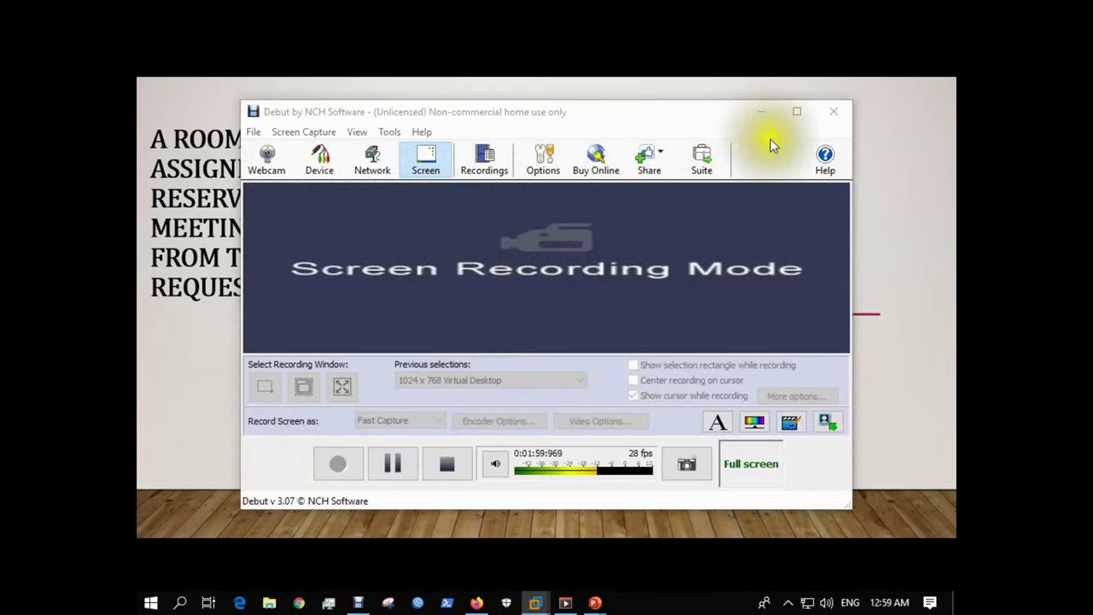
pyautogui.click(535, 603)
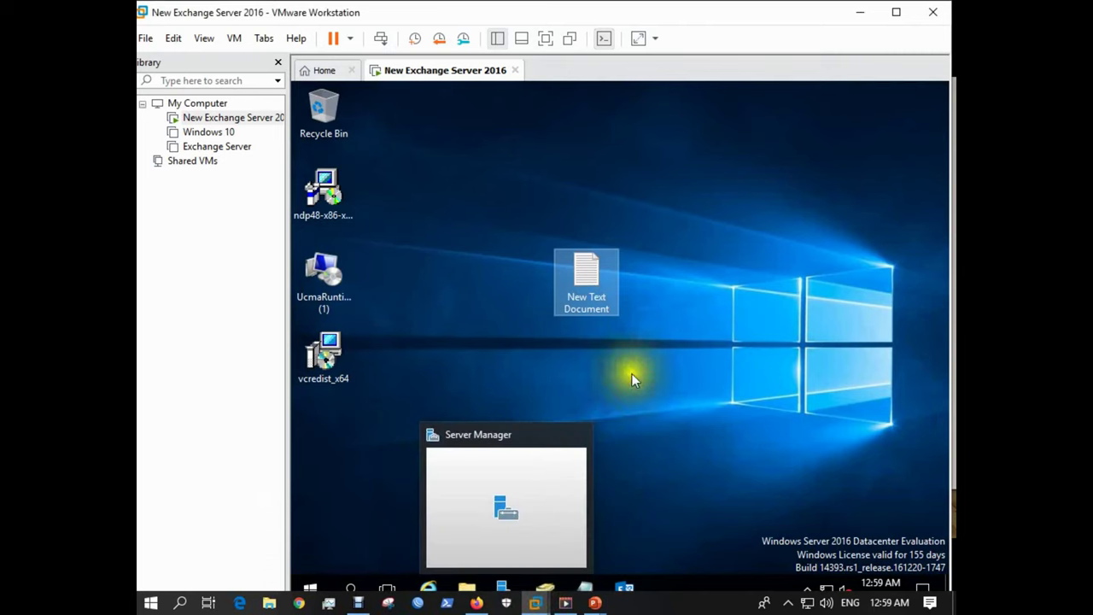
pyautogui.click(545, 37)
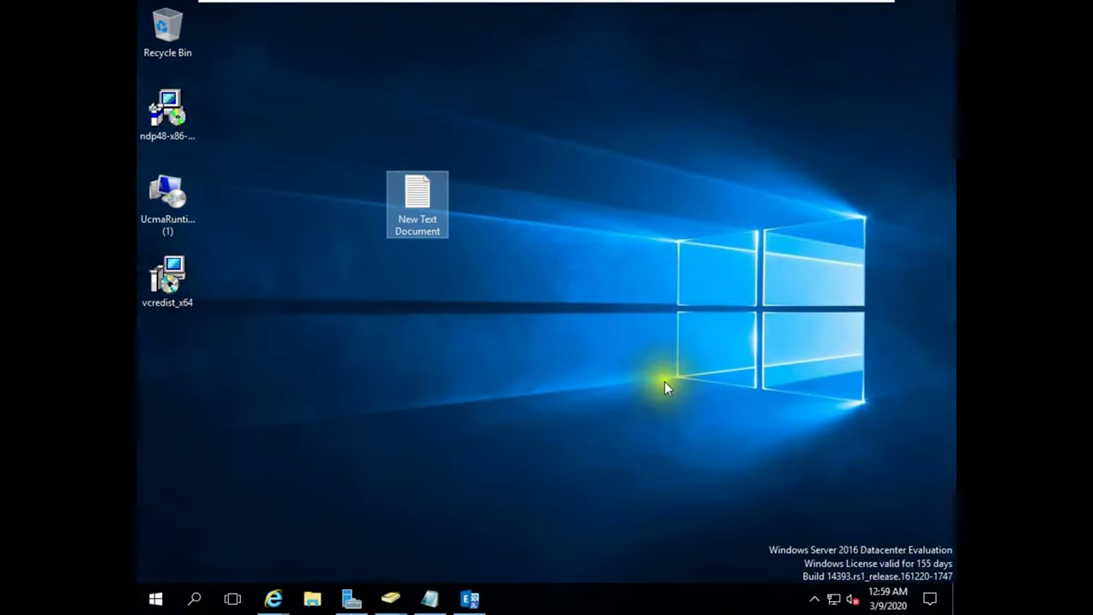
# Open Active Directory Users and Computers from Server Manager.
pyautogui.click(352, 599)
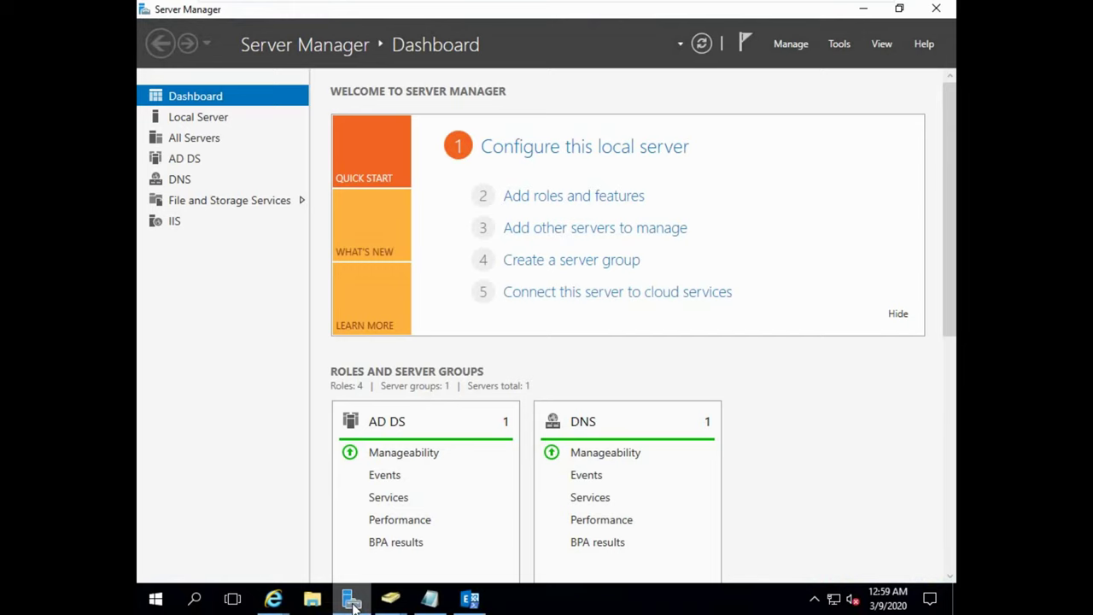
pyautogui.click(839, 44)
pyautogui.click(793, 132)
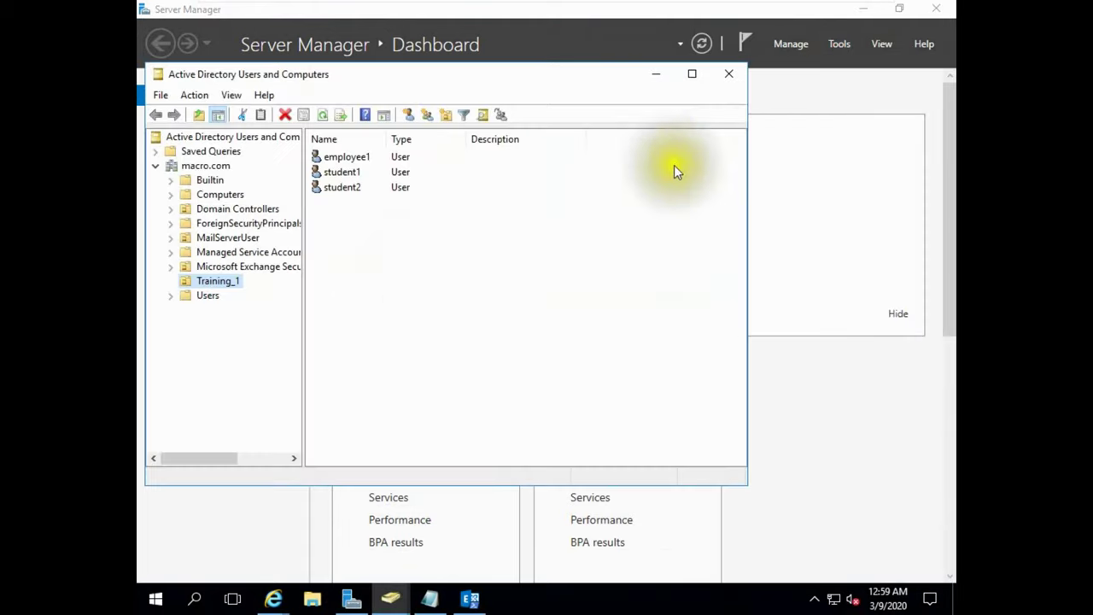
# Review the user accounts in the Training_1 organizational unit of macro.com.
pyautogui.click(214, 282)
pyautogui.click(214, 286)
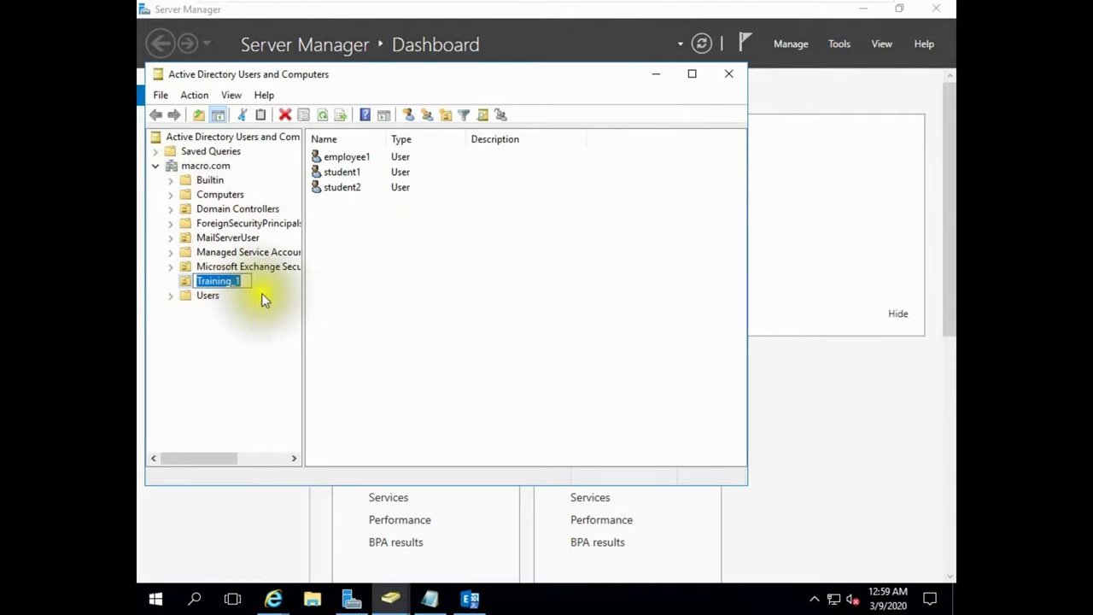
pyautogui.press('F2')
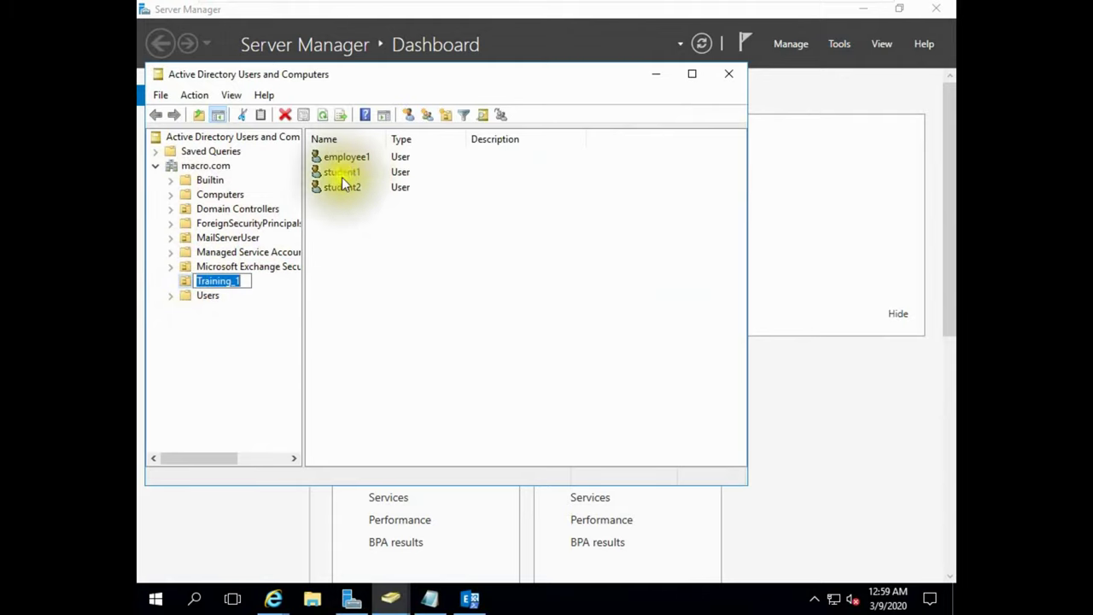
pyautogui.click(343, 188)
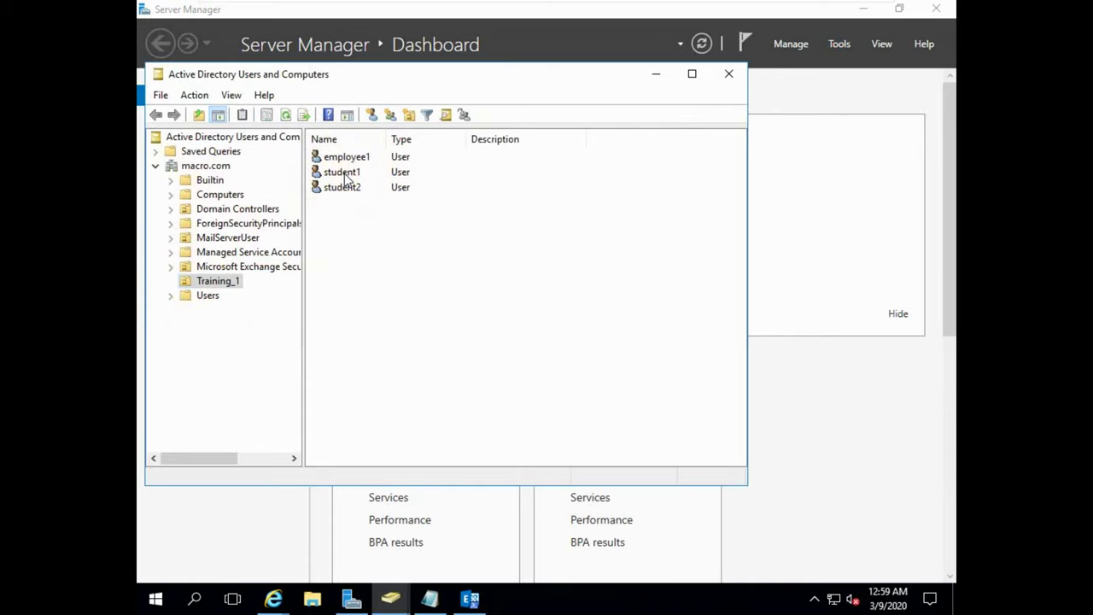
pyautogui.click(344, 187)
pyautogui.click(348, 159)
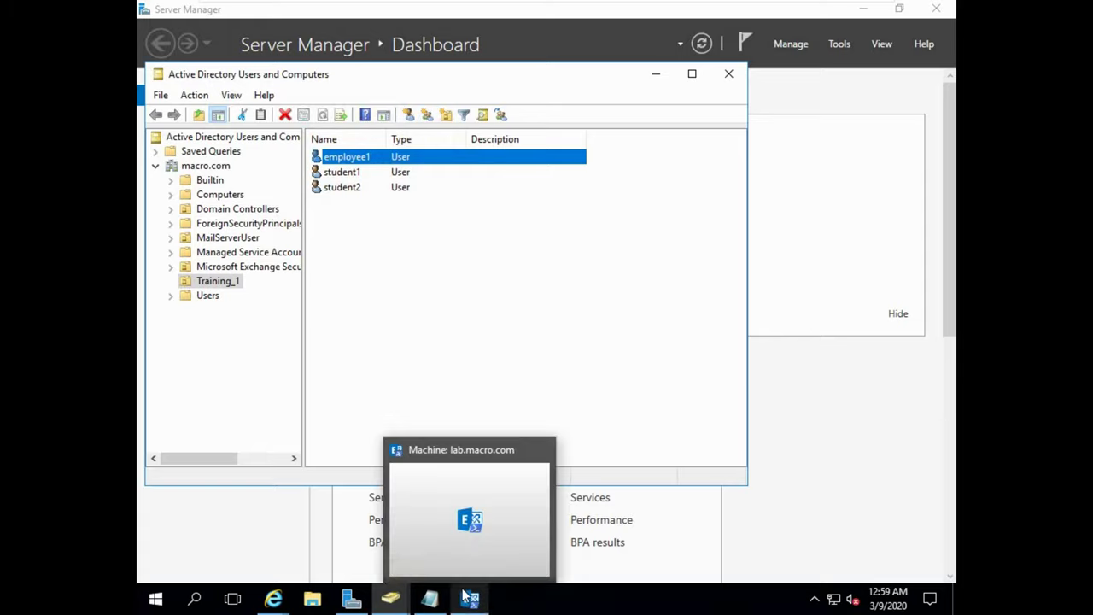
# Switch to the Administrator's Outlook web mailbox in Internet Explorer and sign out of it.
pyautogui.moveTo(260, 601)
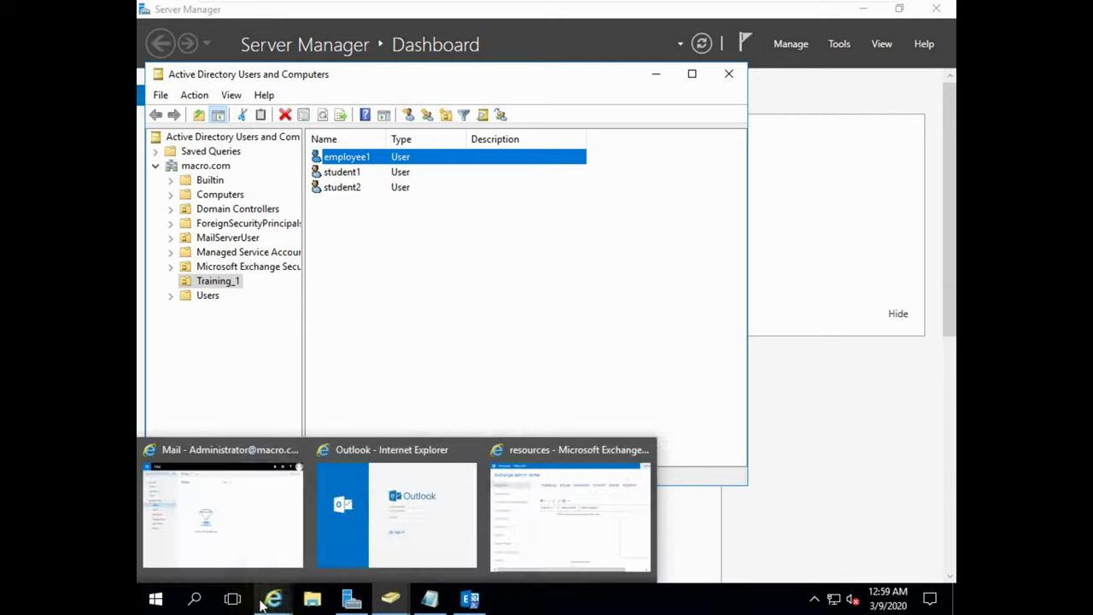
pyautogui.click(243, 517)
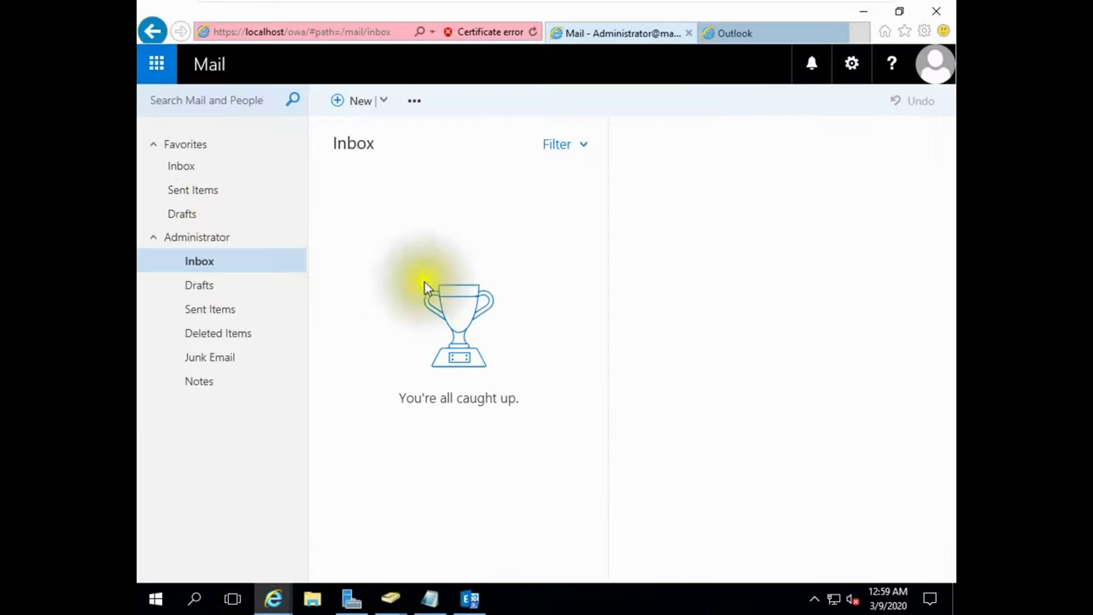
pyautogui.click(931, 70)
pyautogui.click(781, 218)
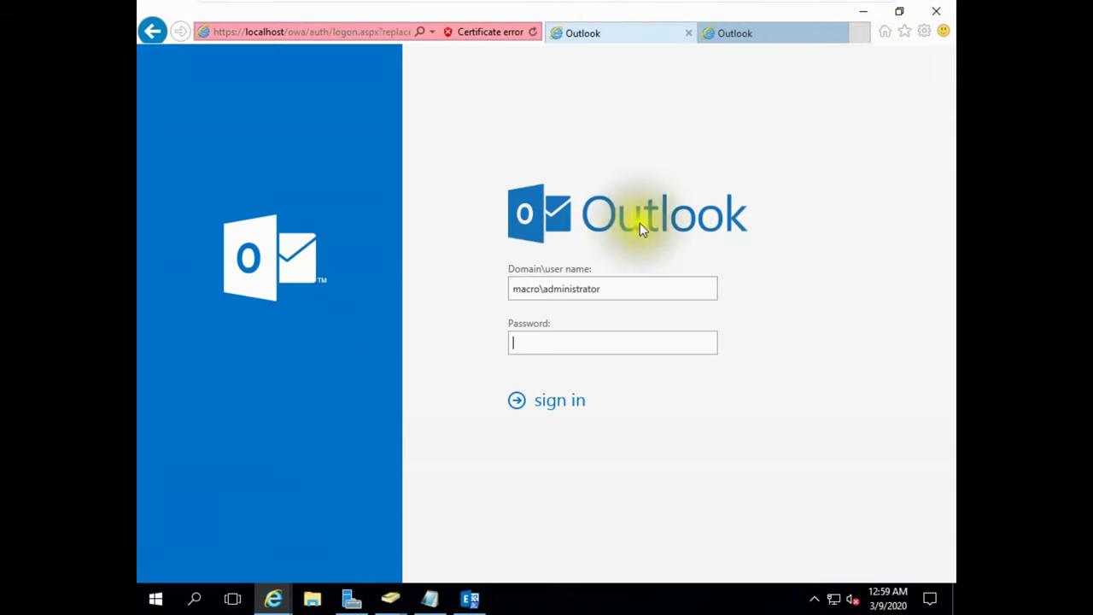
# Launch Exchange Administrative Center in a maximized window and sign in as macro\administrator with the account password.
pyautogui.click(155, 598)
pyautogui.click(346, 248)
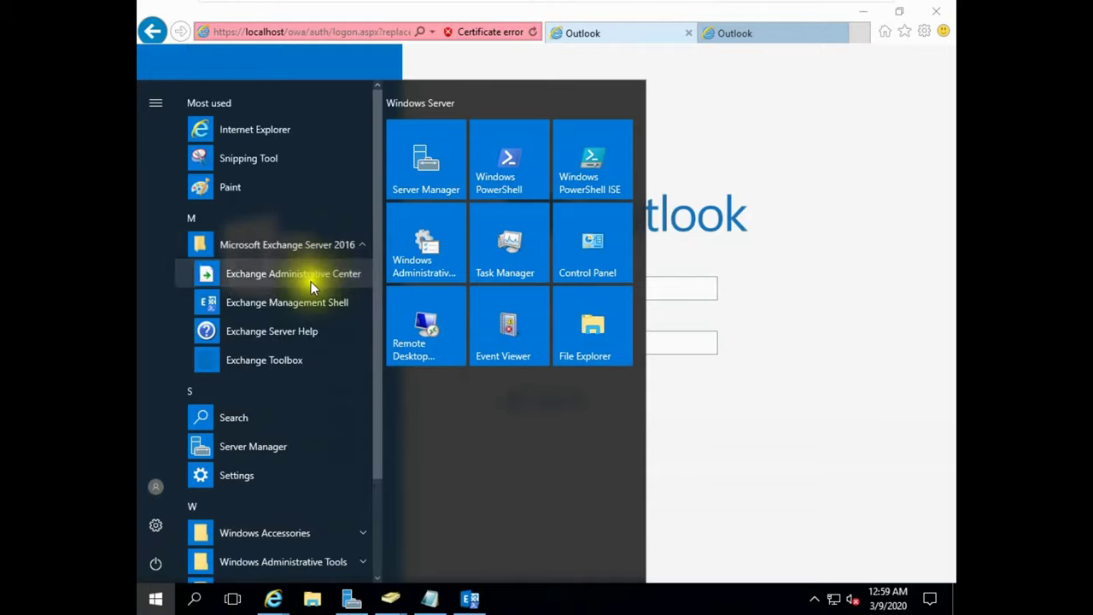
pyautogui.click(313, 273)
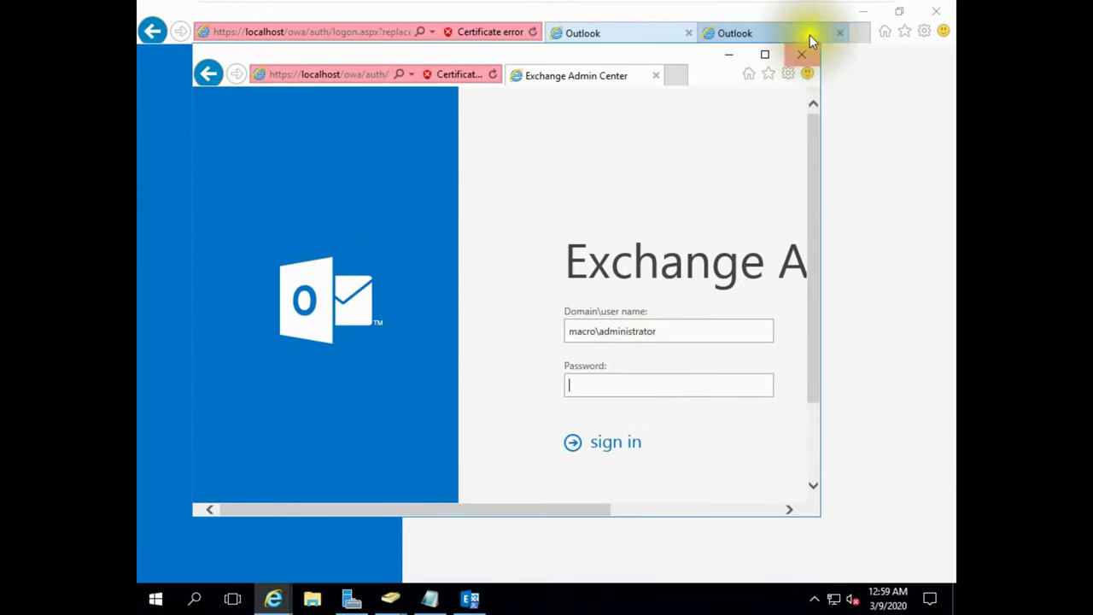
pyautogui.click(765, 54)
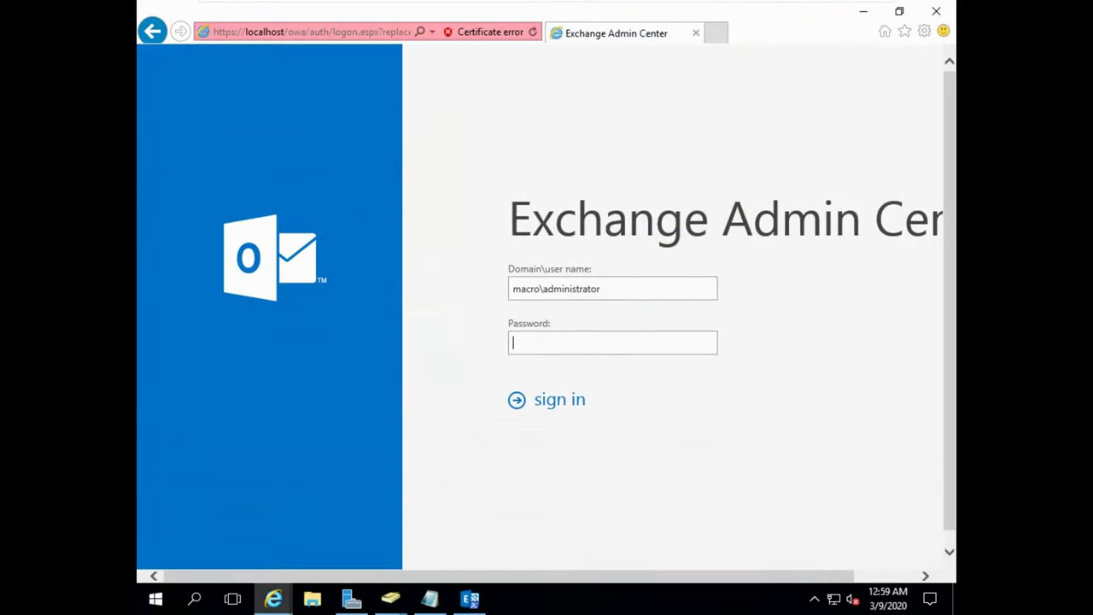
pyautogui.write('**********')
pyautogui.press('Return')
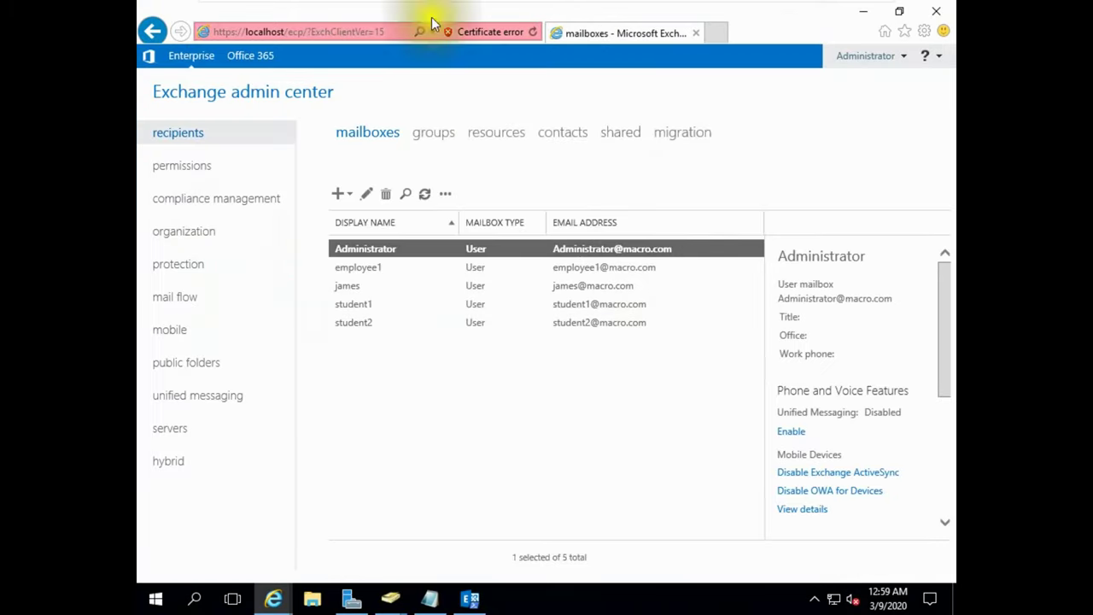
# Start a new room mailbox among the recipients' resources, using Training_1 as both its room name and alias.
pyautogui.click(493, 140)
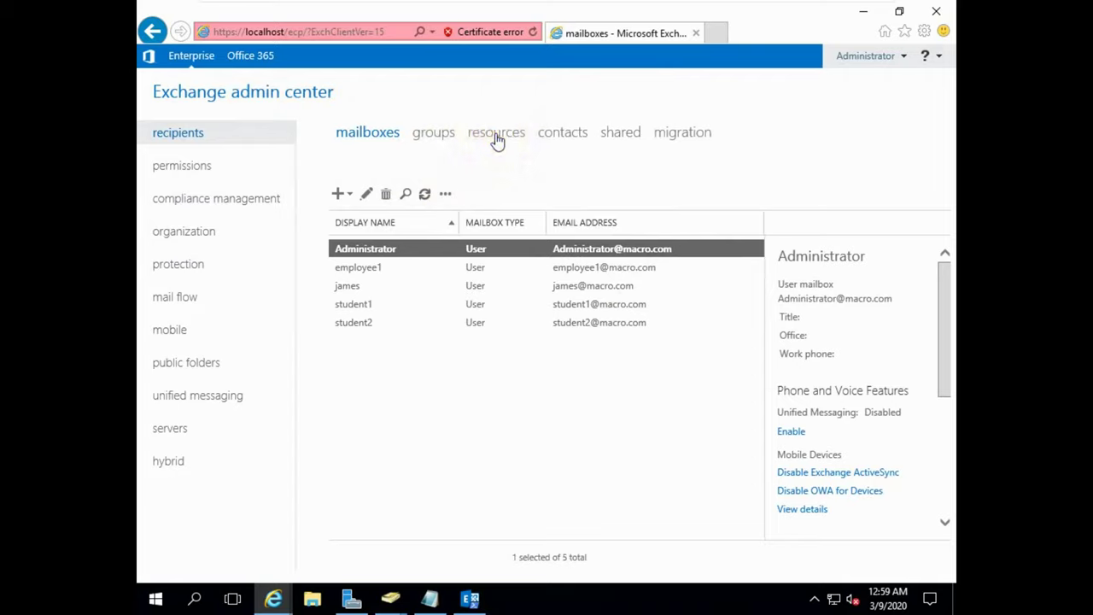
pyautogui.click(339, 196)
pyautogui.click(378, 223)
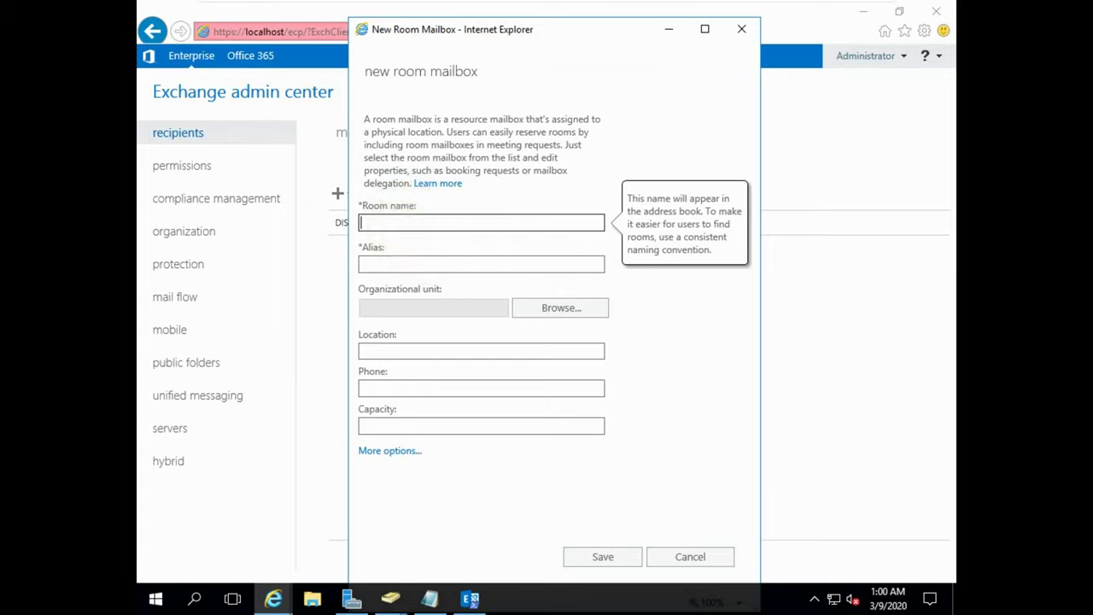
pyautogui.write('Training_1')
pyautogui.hotkey('shift', 'Left')
pyautogui.hotkey('shift', 'Left')
pyautogui.hotkey('shift', 'Left')
pyautogui.hotkey('shift', 'Left')
pyautogui.hotkey('shift', 'Left')
pyautogui.hotkey('shift', 'Left')
pyautogui.hotkey('shift', 'Left')
pyautogui.hotkey('shift', 'Left')
pyautogui.hotkey('shift', 'Left')
pyautogui.hotkey('ctrl', 'c')
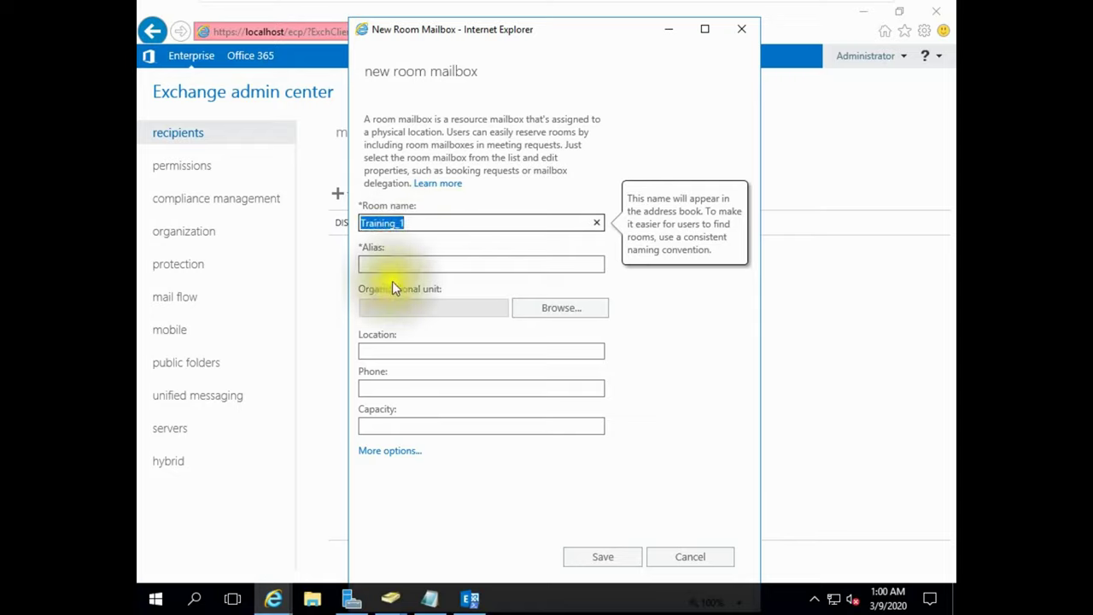
pyautogui.click(392, 267)
pyautogui.hotkey('ctrl', 'v')
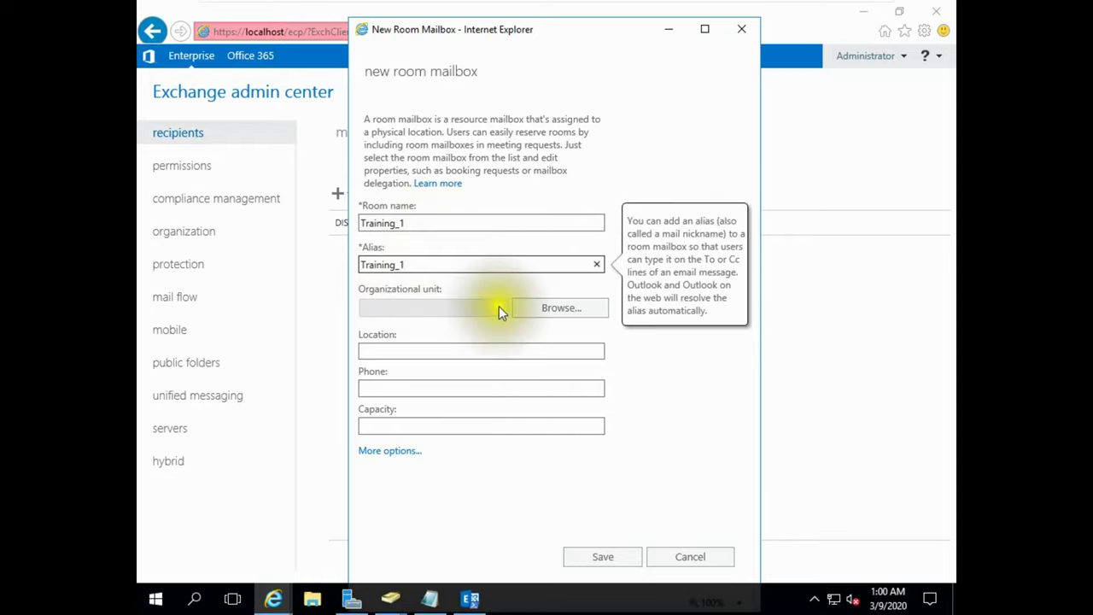
# Assign the new room mailbox to the Training_1 organizational unit under macro.com.
pyautogui.click(547, 312)
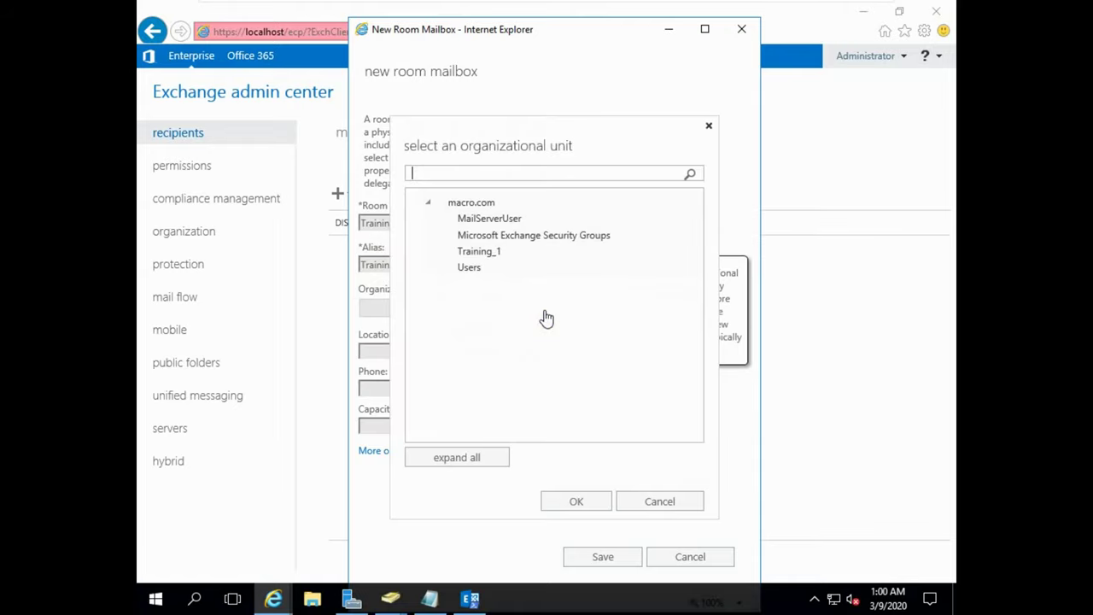
pyautogui.click(470, 252)
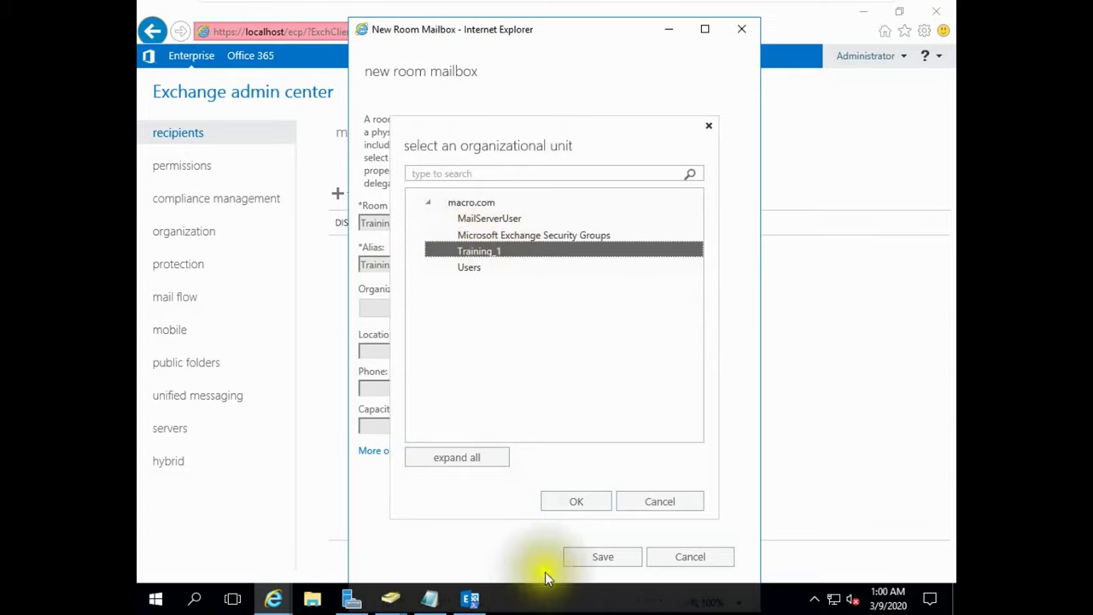
pyautogui.click(577, 504)
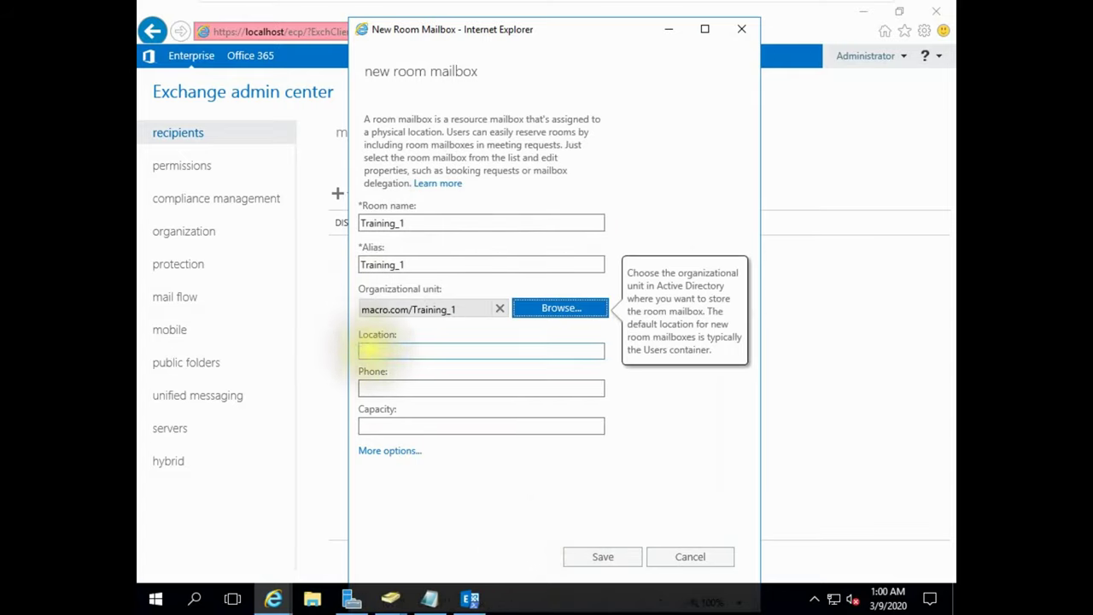
# Set the room's location to "5th Floor 550" and its capacity to 15, and fill in its phone number.
pyautogui.click(363, 350)
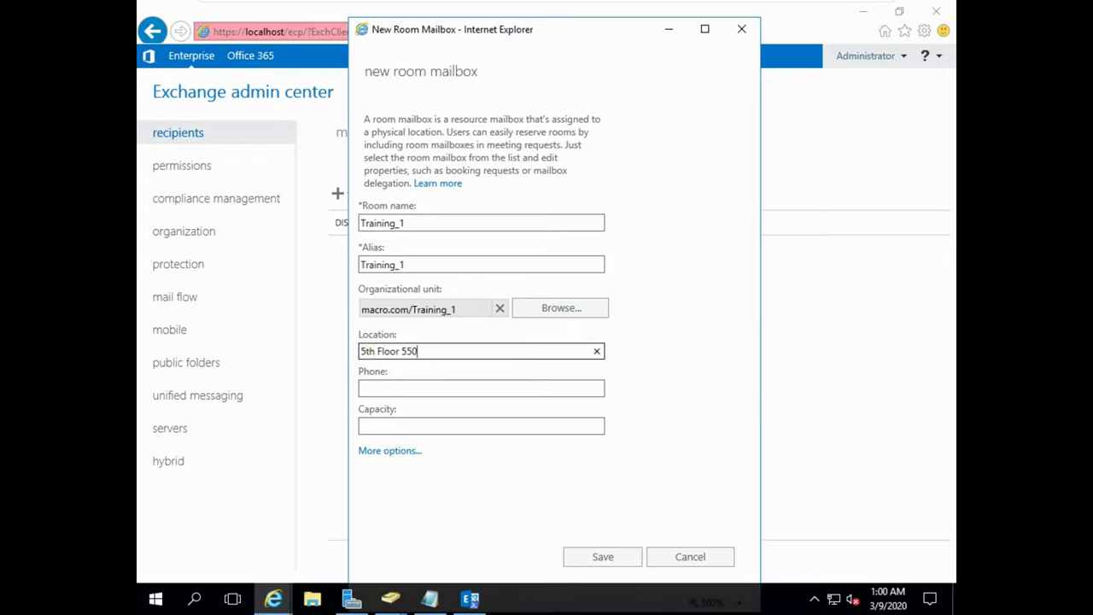
pyautogui.click(402, 389)
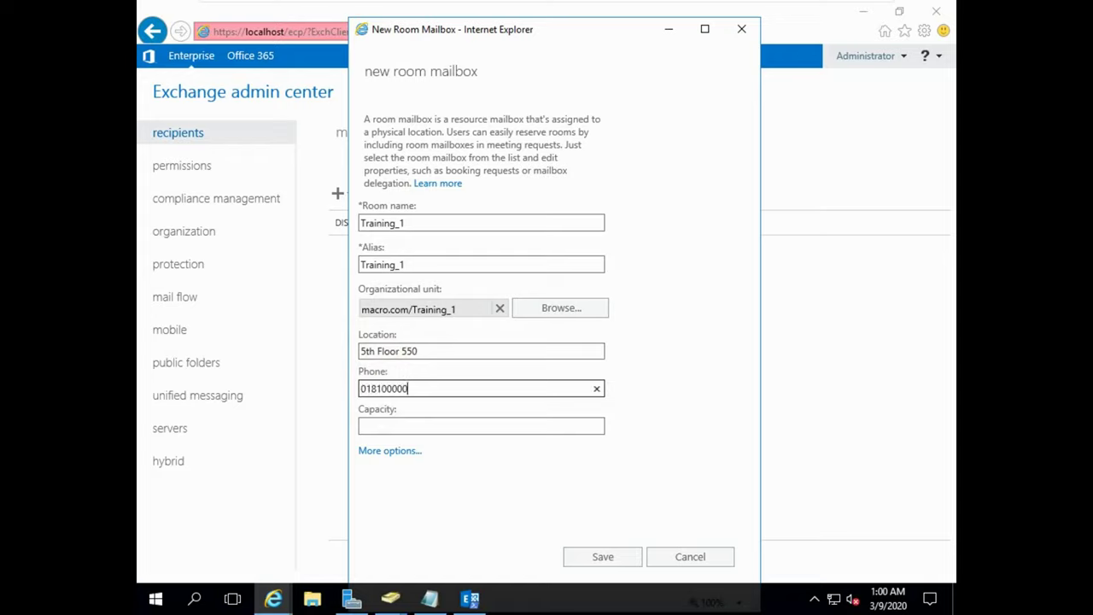
pyautogui.click(393, 425)
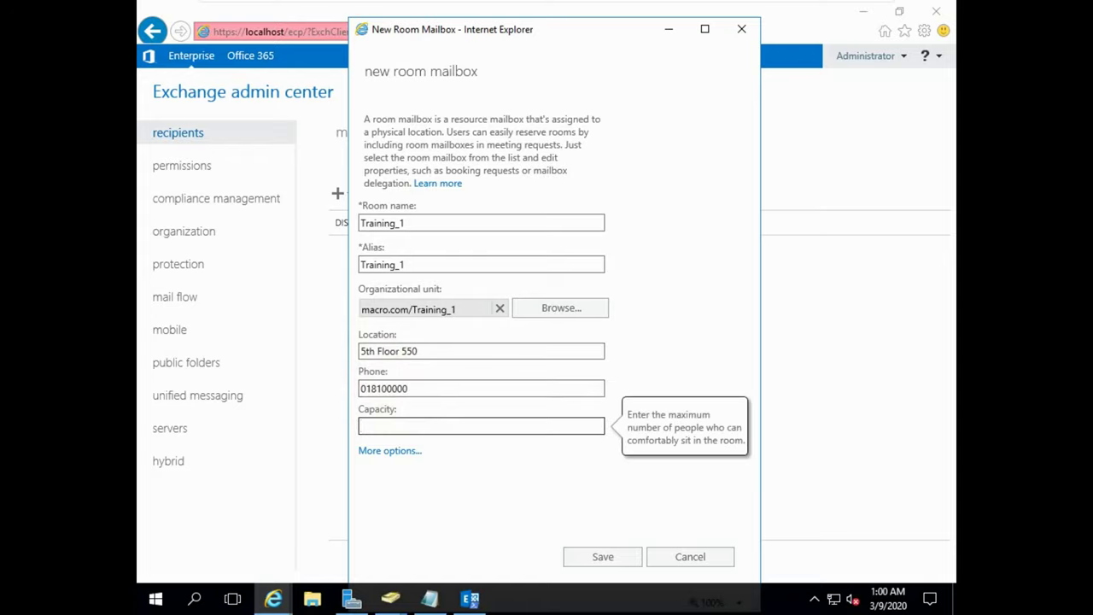
pyautogui.click(403, 451)
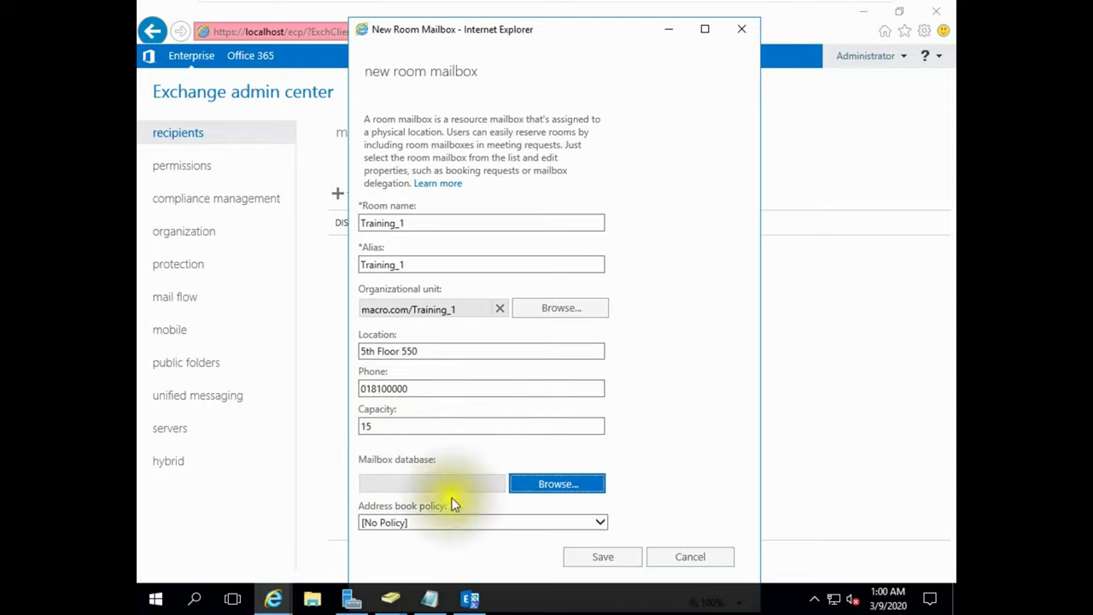
pyautogui.click(576, 485)
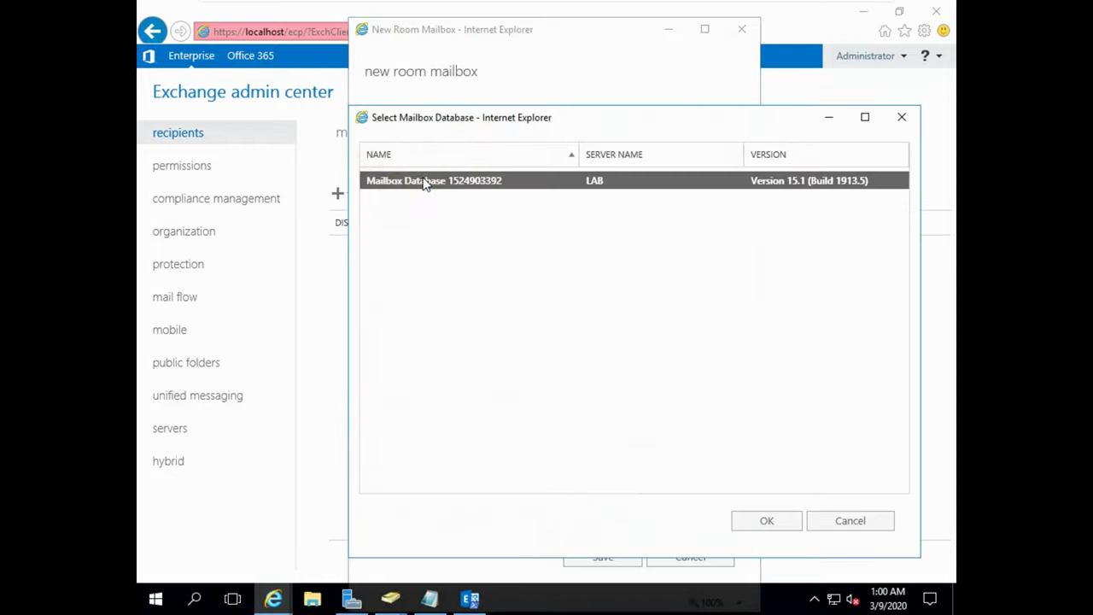
pyautogui.click(763, 520)
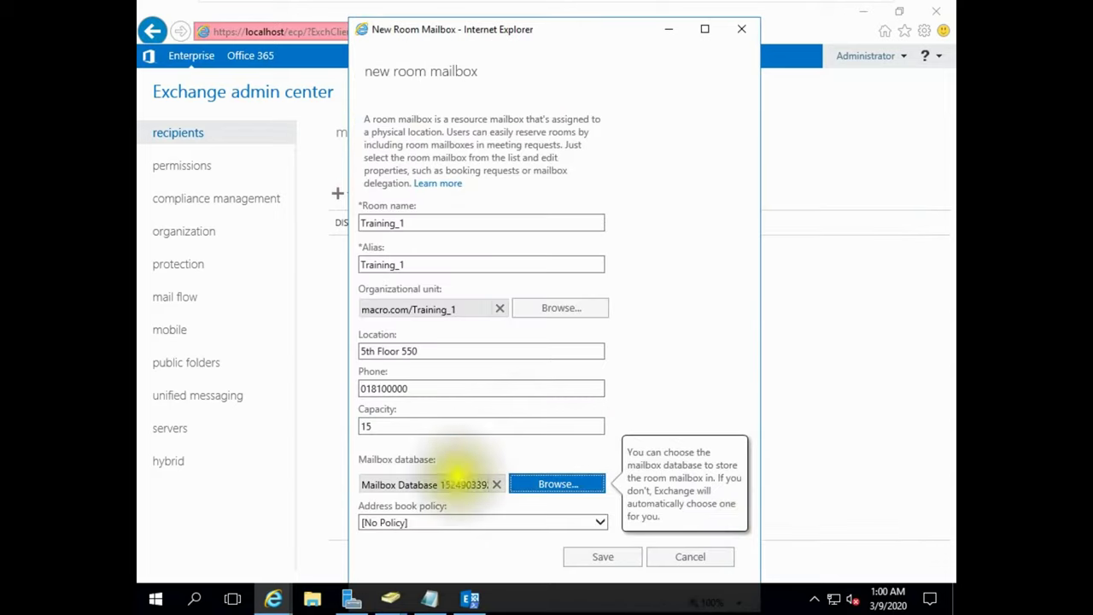
pyautogui.click(601, 558)
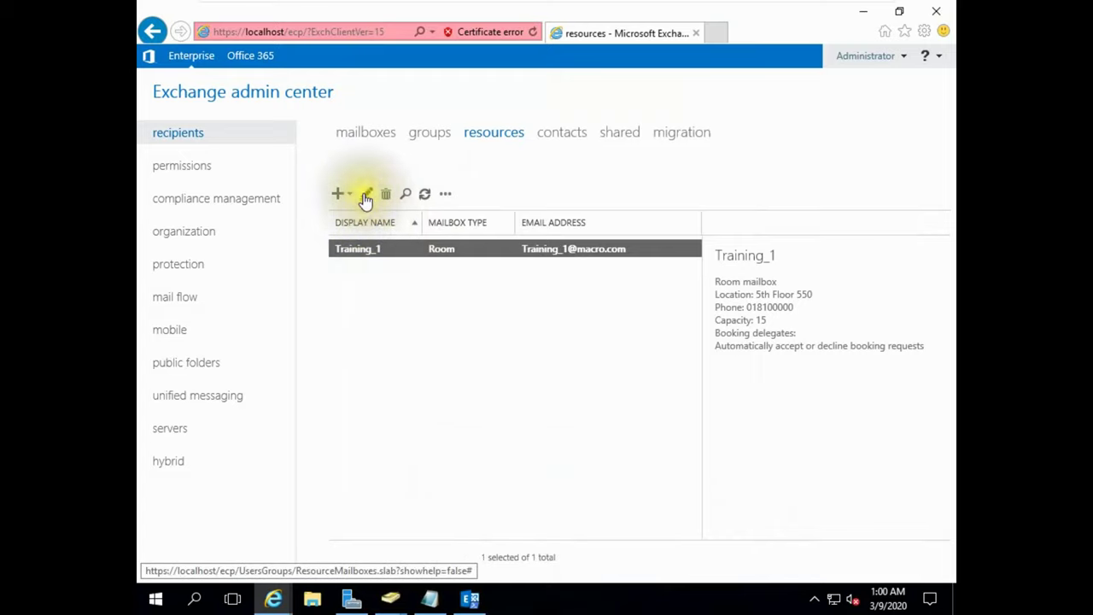
# Open the Training_1 room mailbox for editing and review its booking delegates and booking options.
pyautogui.click(366, 196)
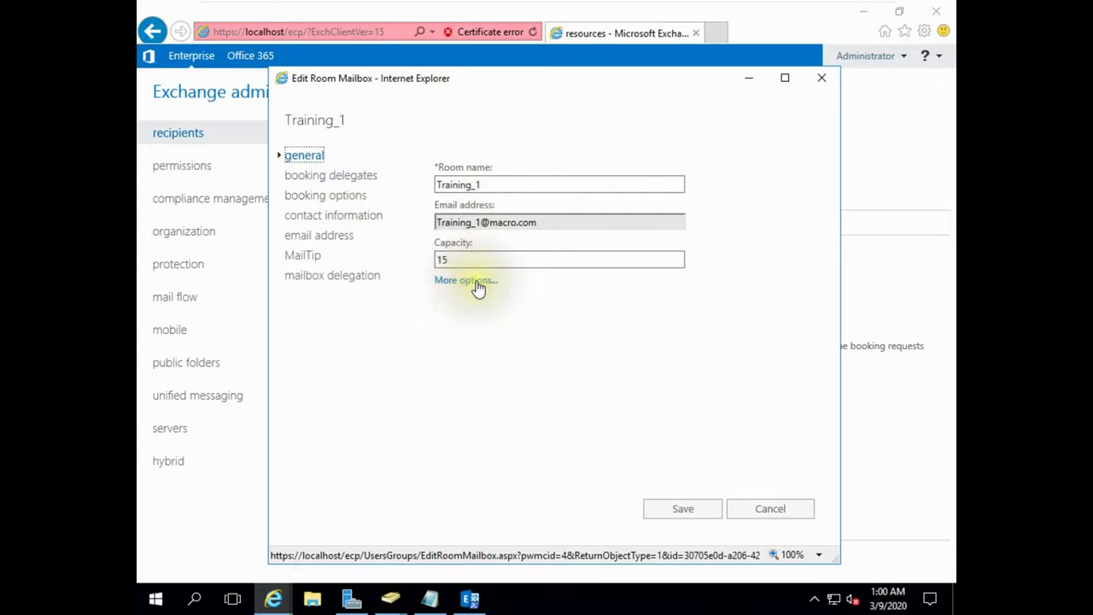
pyautogui.click(301, 173)
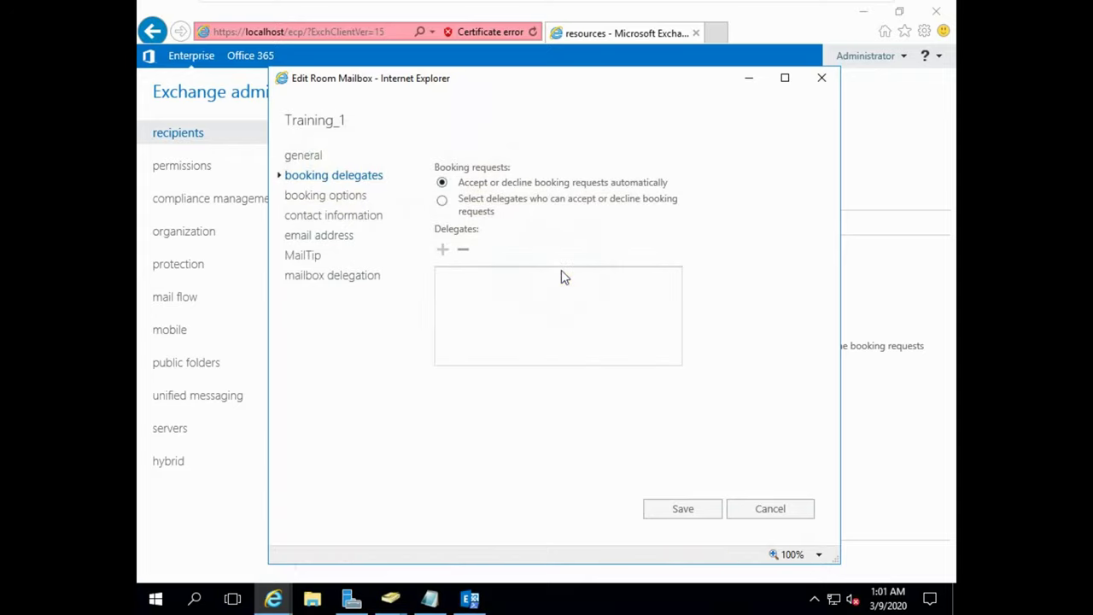
pyautogui.click(516, 251)
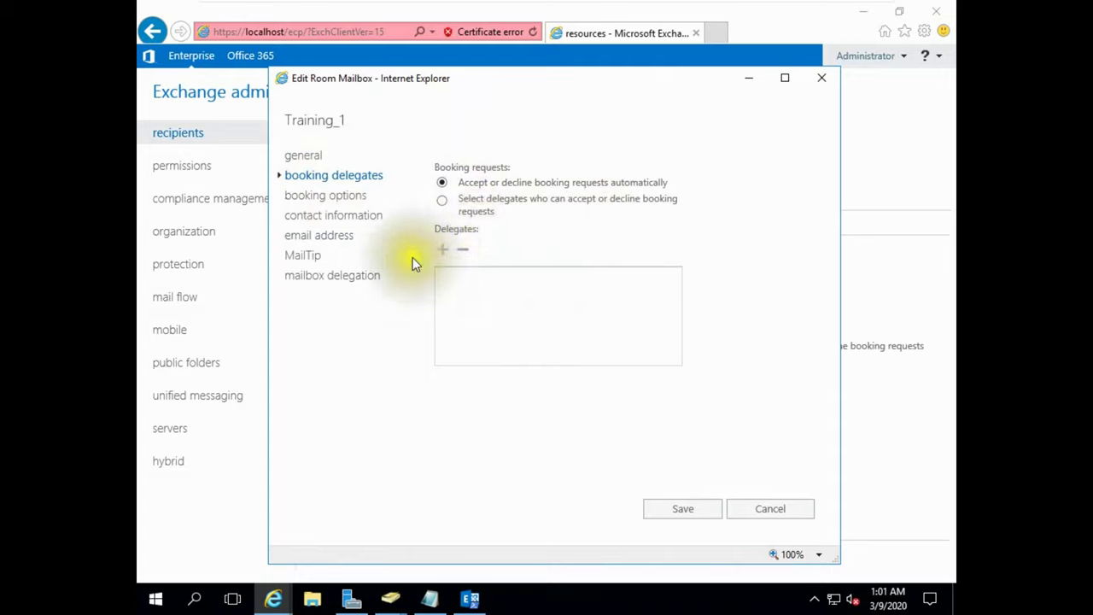
pyautogui.click(349, 196)
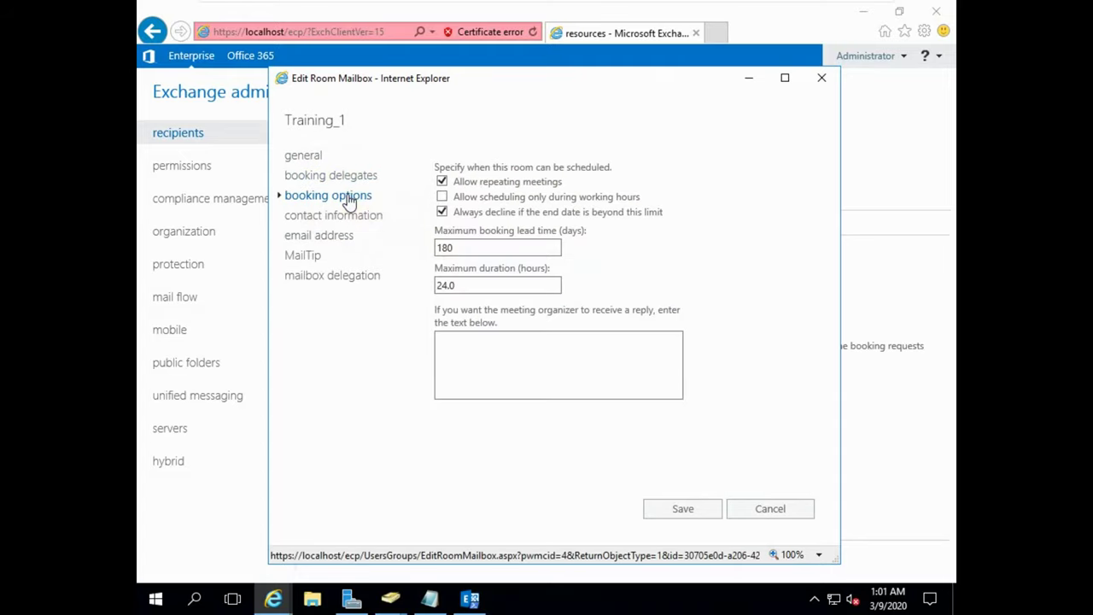
pyautogui.click(422, 333)
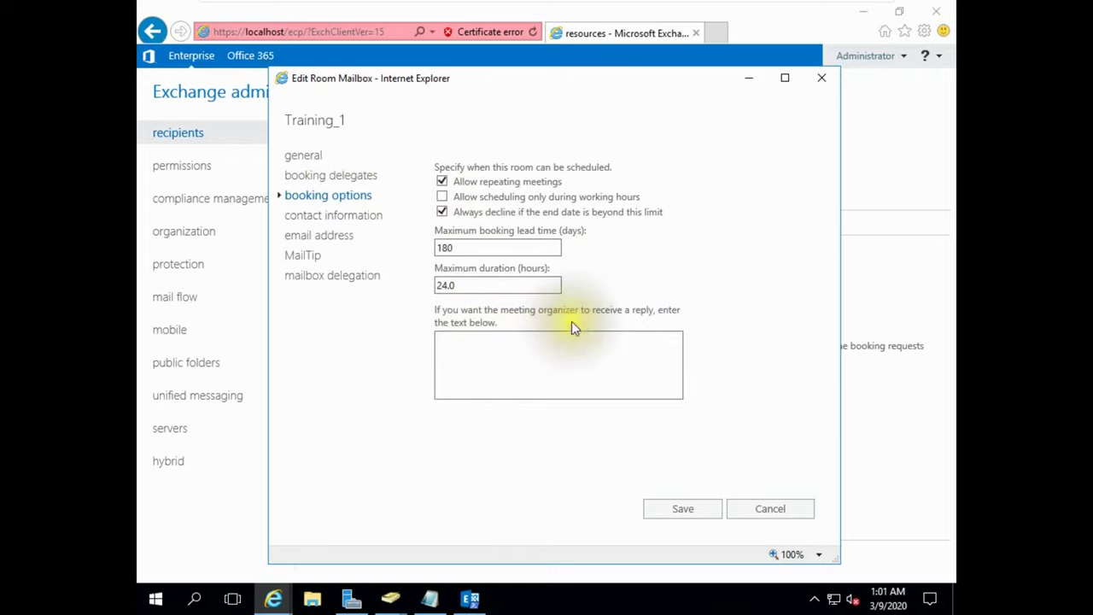
pyautogui.click(537, 348)
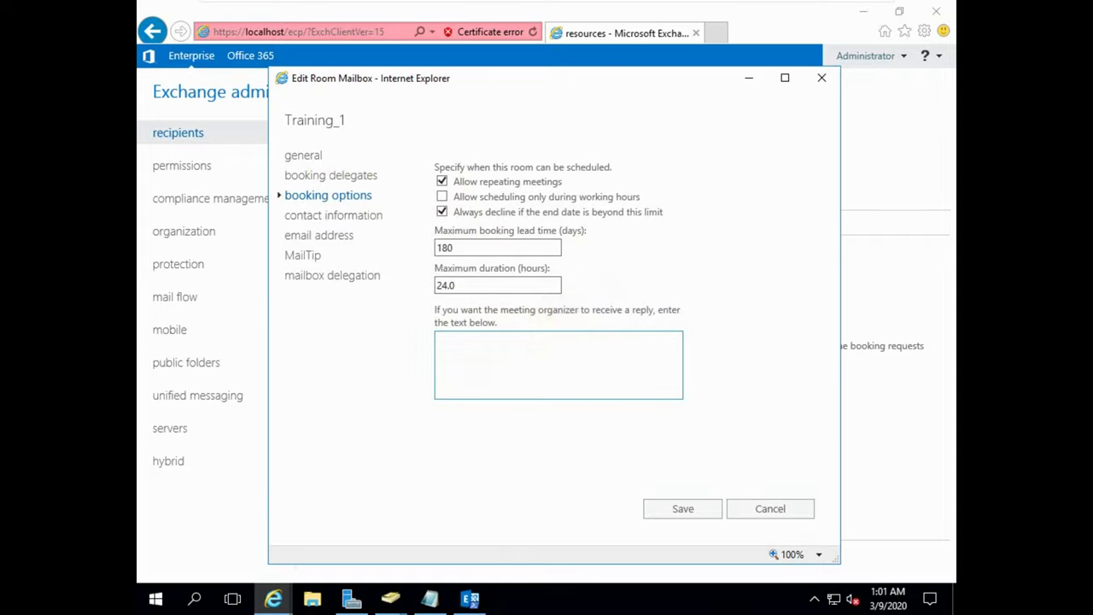
# Review the room mailbox's contact information, email address, MailTip and mailbox delegation settings, and save the mailbox.
pyautogui.click(342, 216)
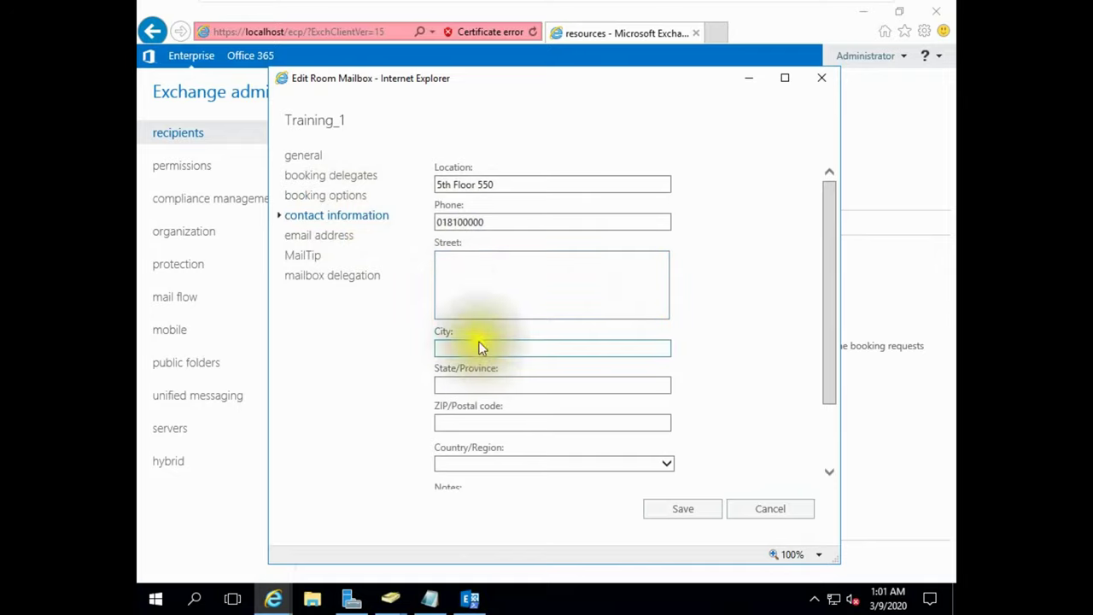
pyautogui.scroll(-1, 478, 410)
pyautogui.scroll(-1, 485, 359)
pyautogui.scroll(3, 470, 256)
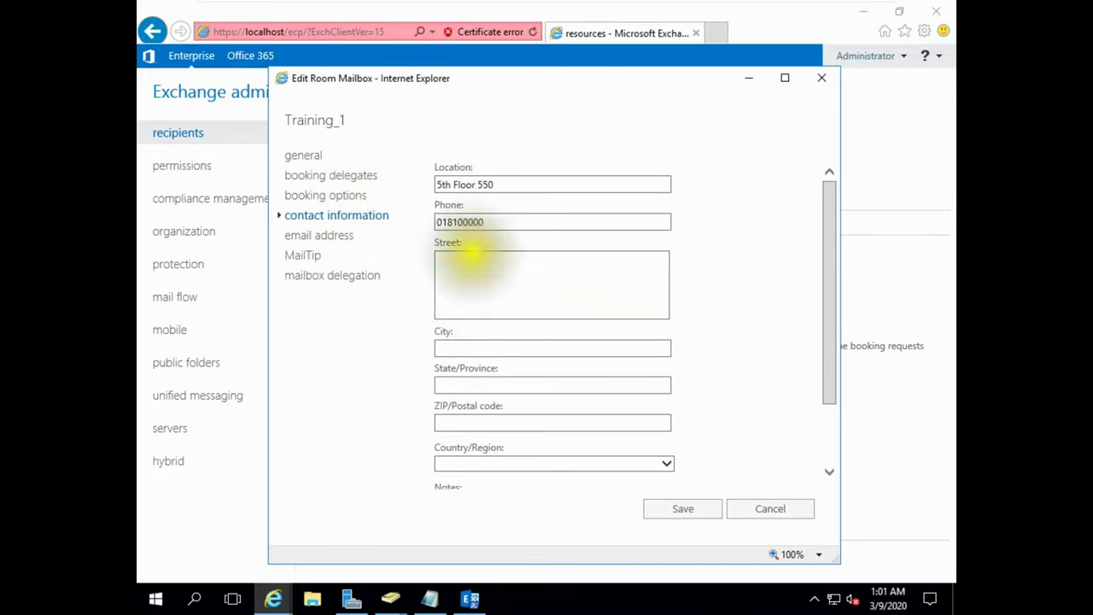
pyautogui.click(333, 247)
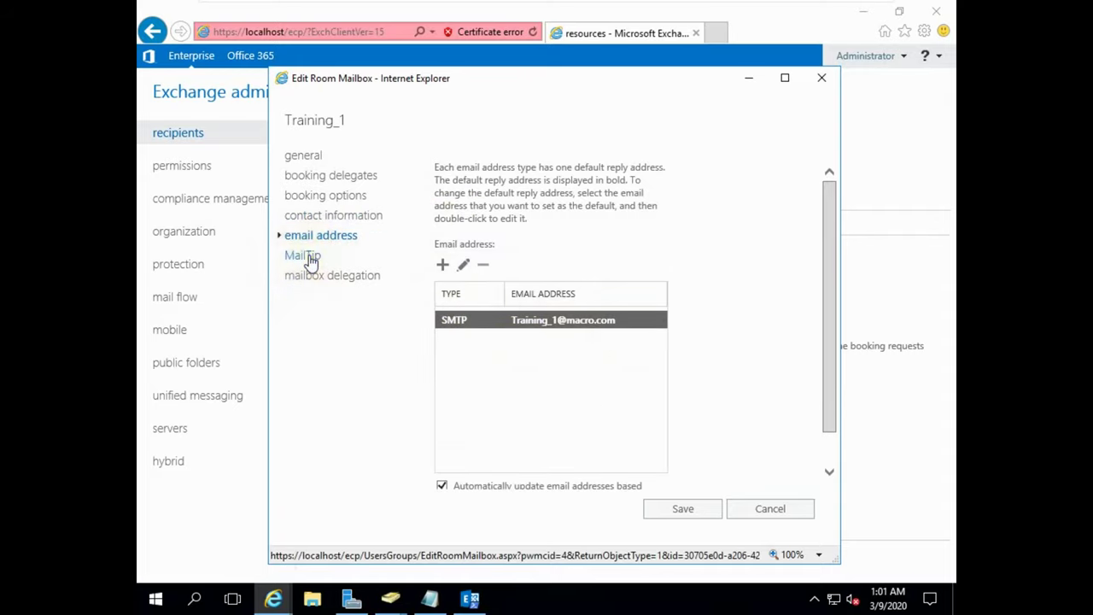
pyautogui.click(307, 256)
pyautogui.click(324, 277)
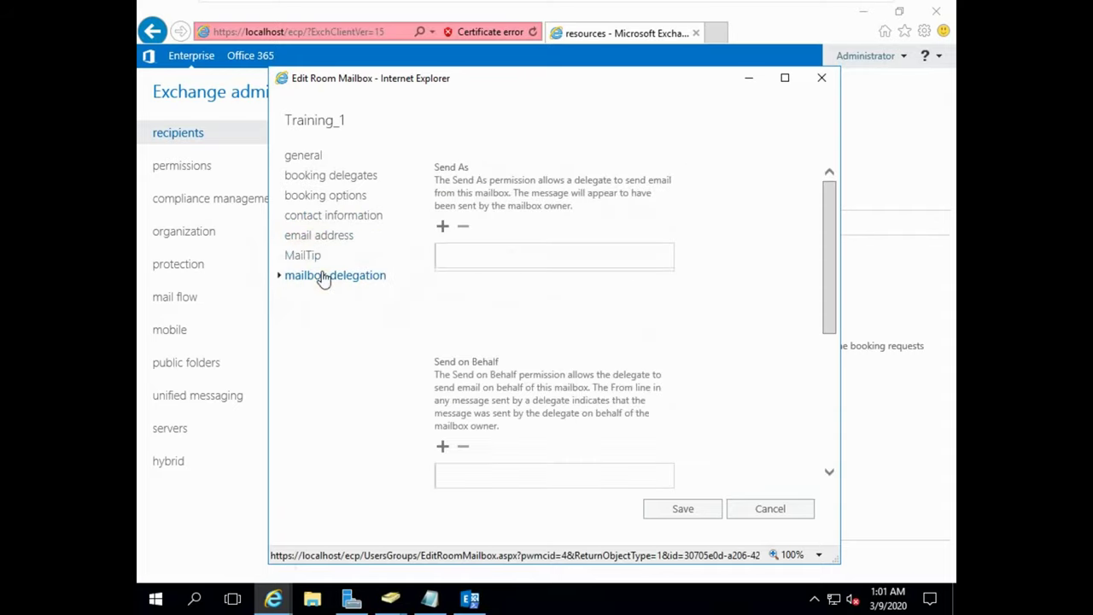
pyautogui.click(693, 509)
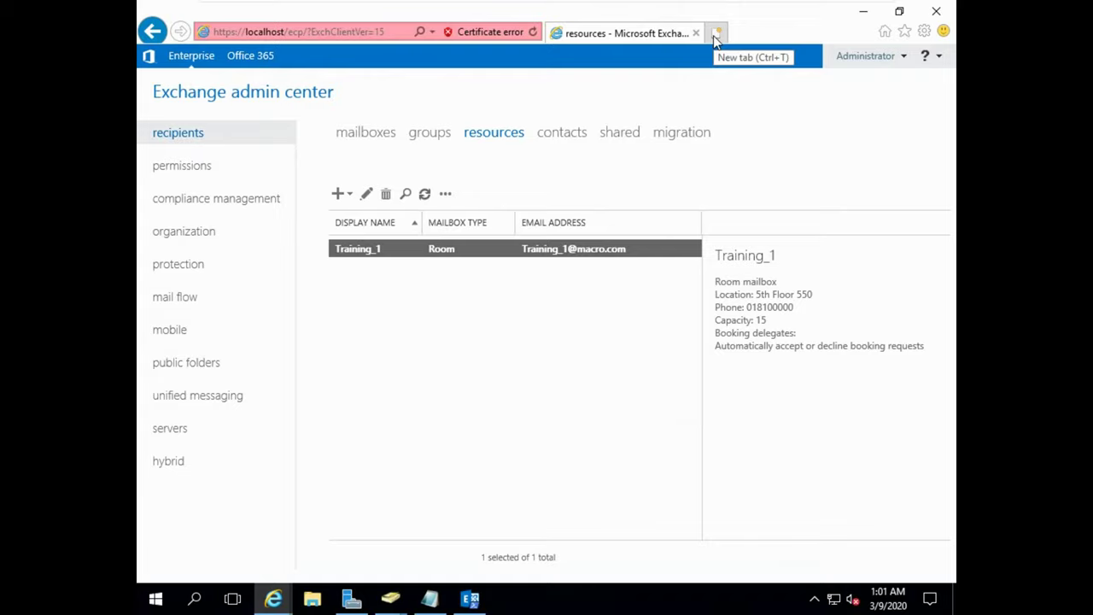
pyautogui.click(304, 30)
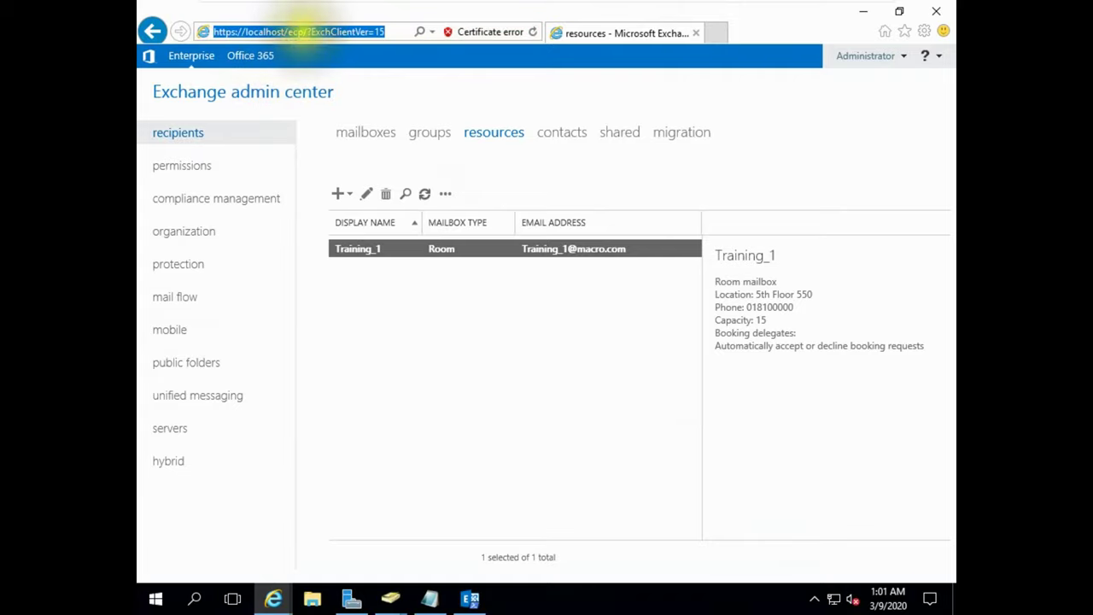
pyautogui.moveTo(304, 30); pyautogui.dragTo(212, 32)
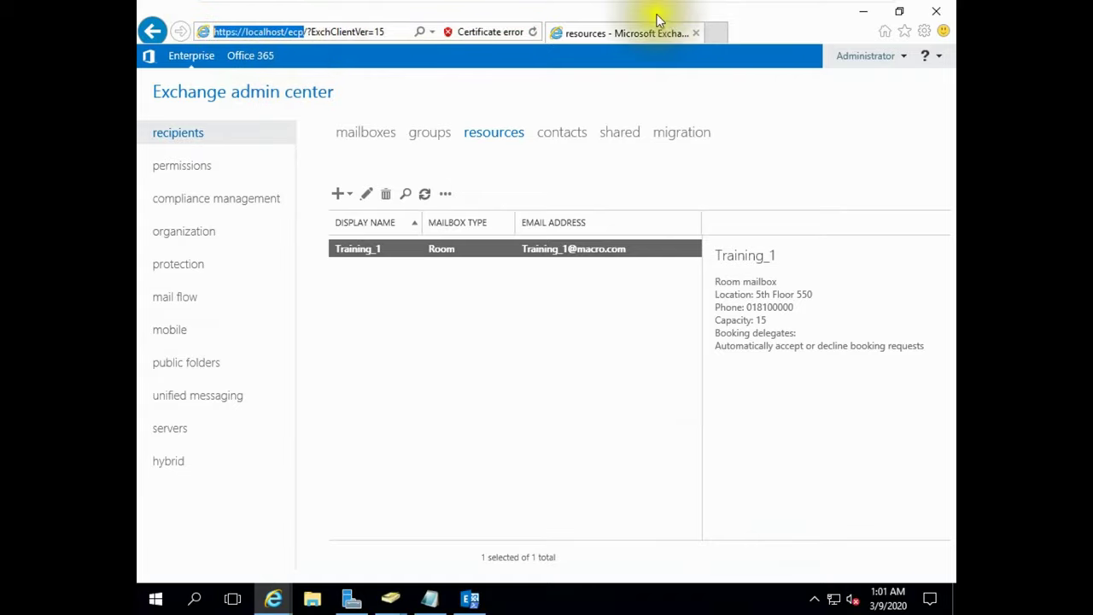
pyautogui.hotkey('ctrl', 'c')
pyautogui.click(716, 32)
pyautogui.hotkey('ctrl', 'v')
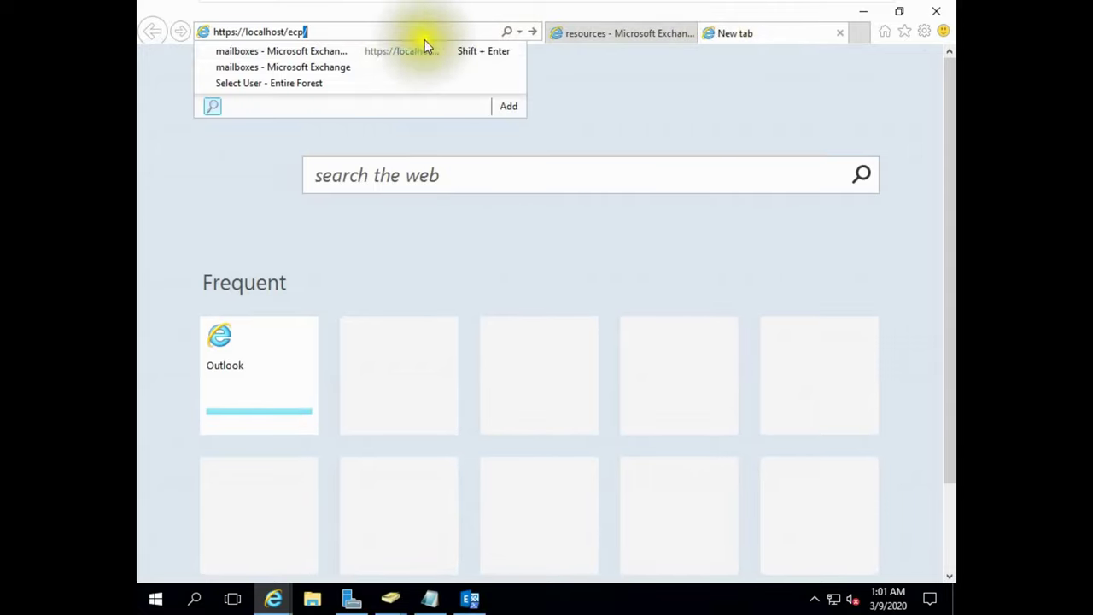
pyautogui.press('BackSpace')
pyautogui.press('BackSpace')
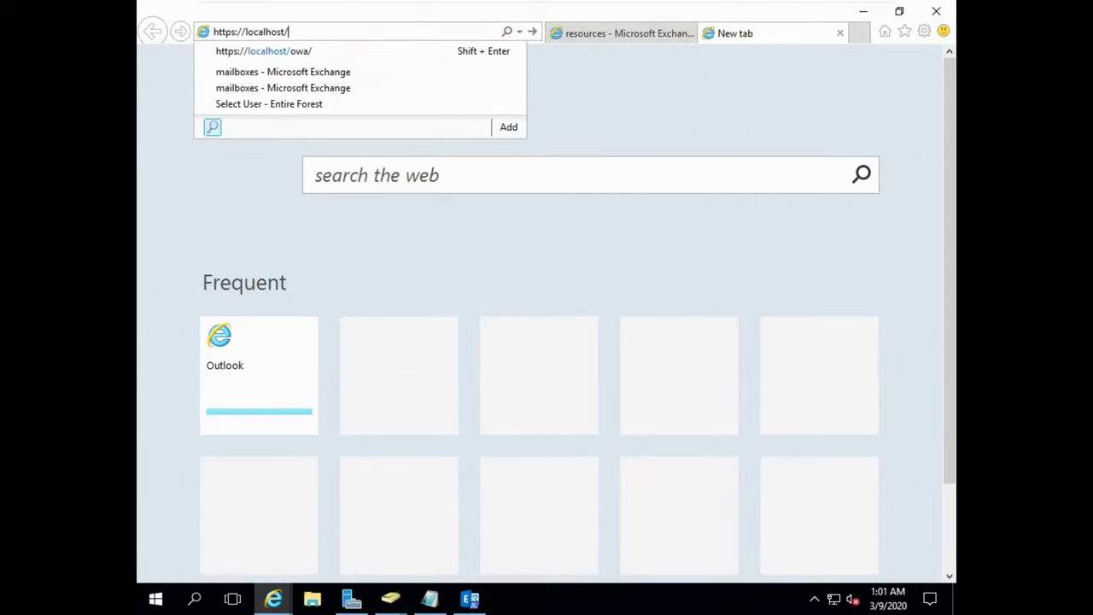
pyautogui.press('Return')
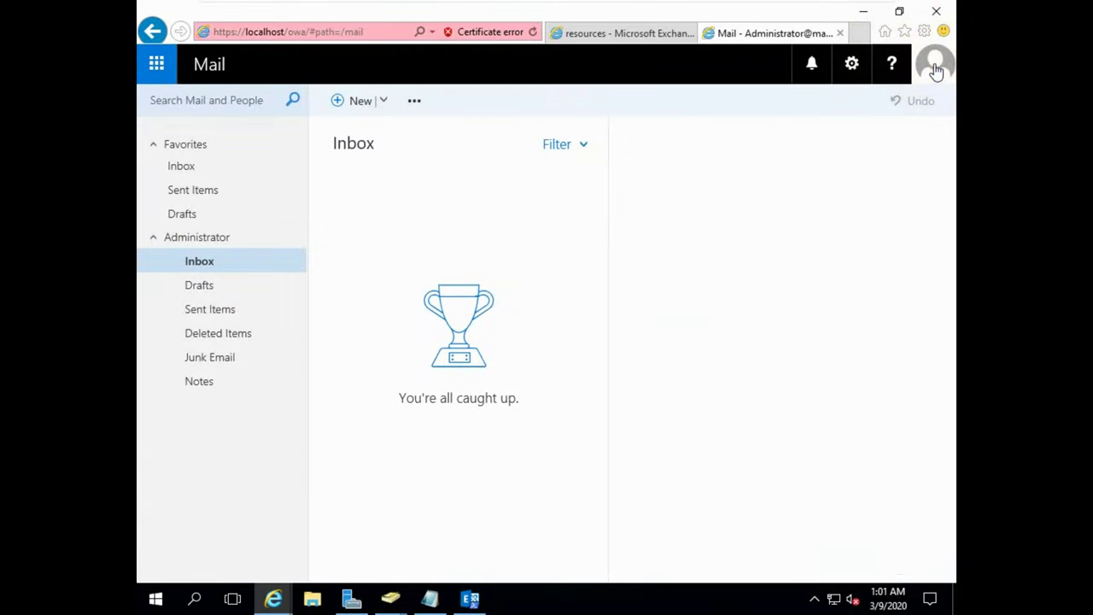
# Go to the Outlook calendar and start a new event on Friday, March 13, 2020.
pyautogui.click(156, 67)
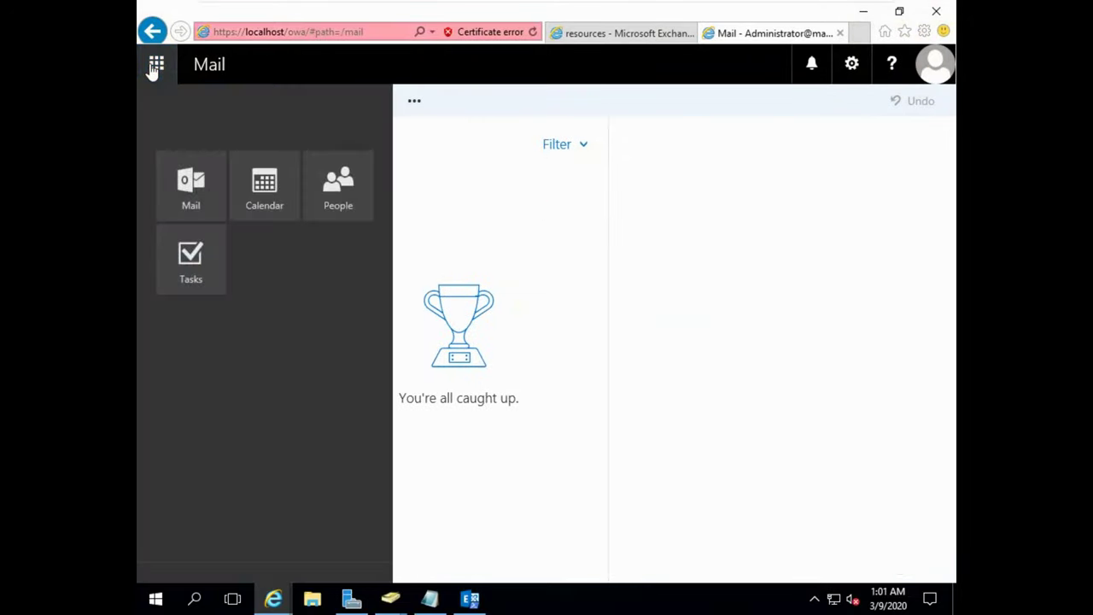
pyautogui.click(264, 190)
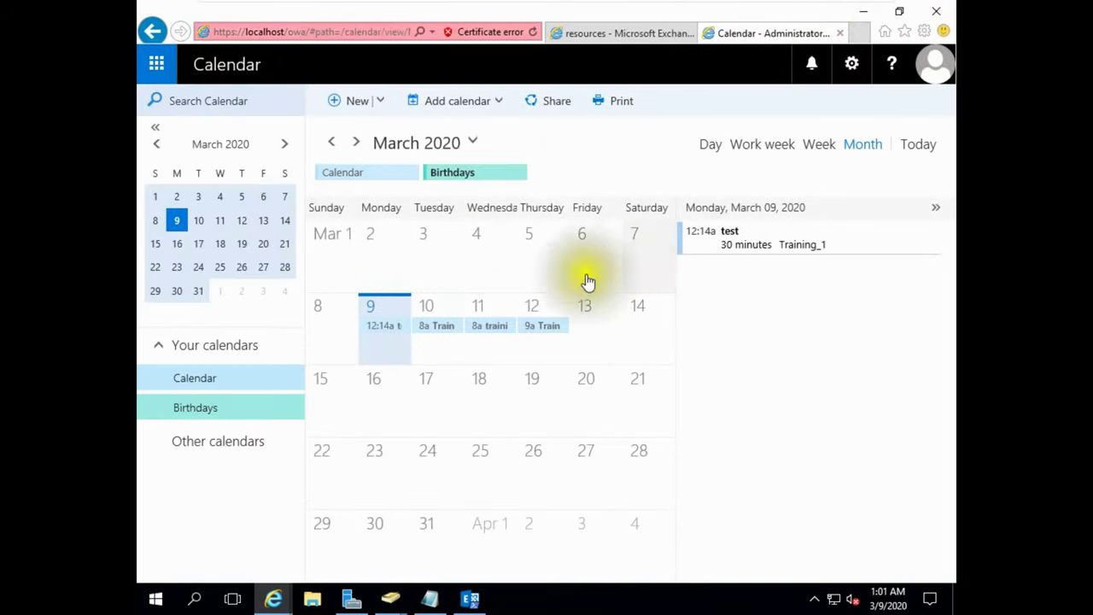
pyautogui.click(596, 336)
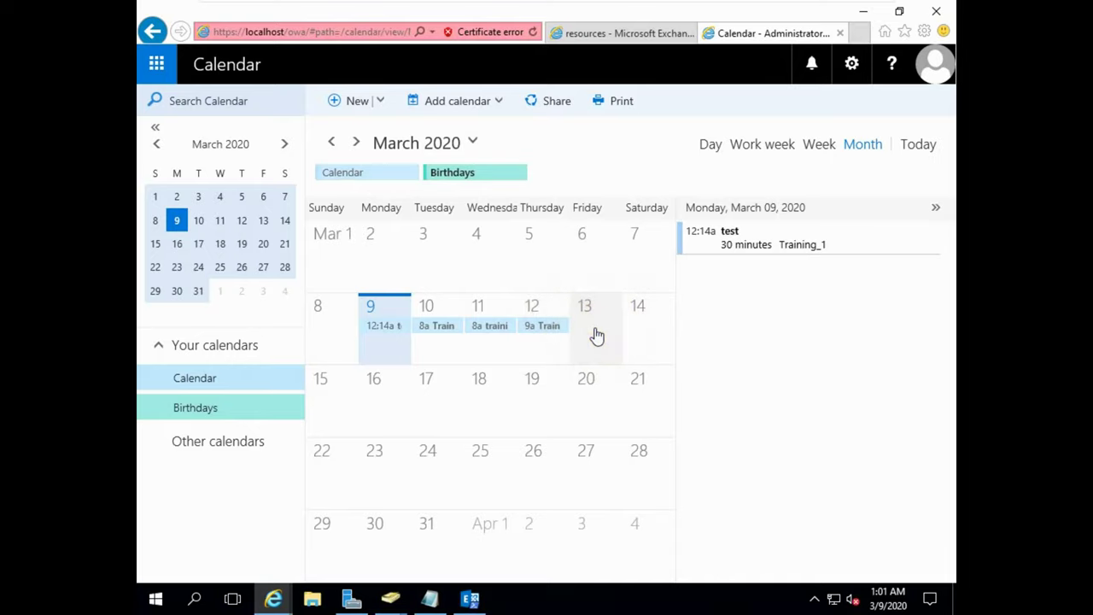
pyautogui.click(344, 104)
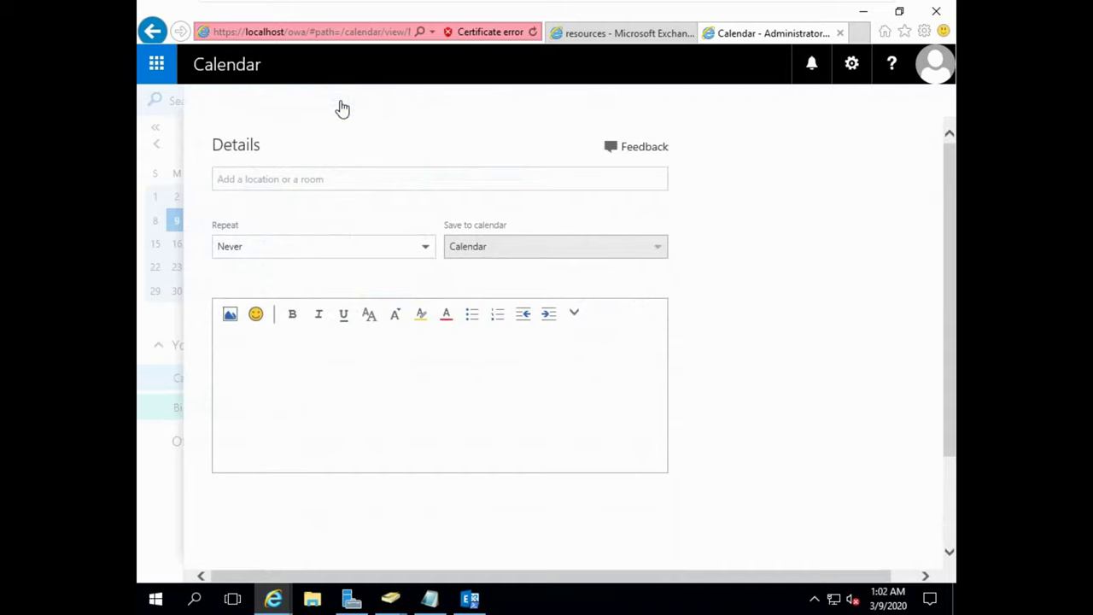
# Title the event Training_1 and choose the available Training_1 room as its location.
pyautogui.click(251, 178)
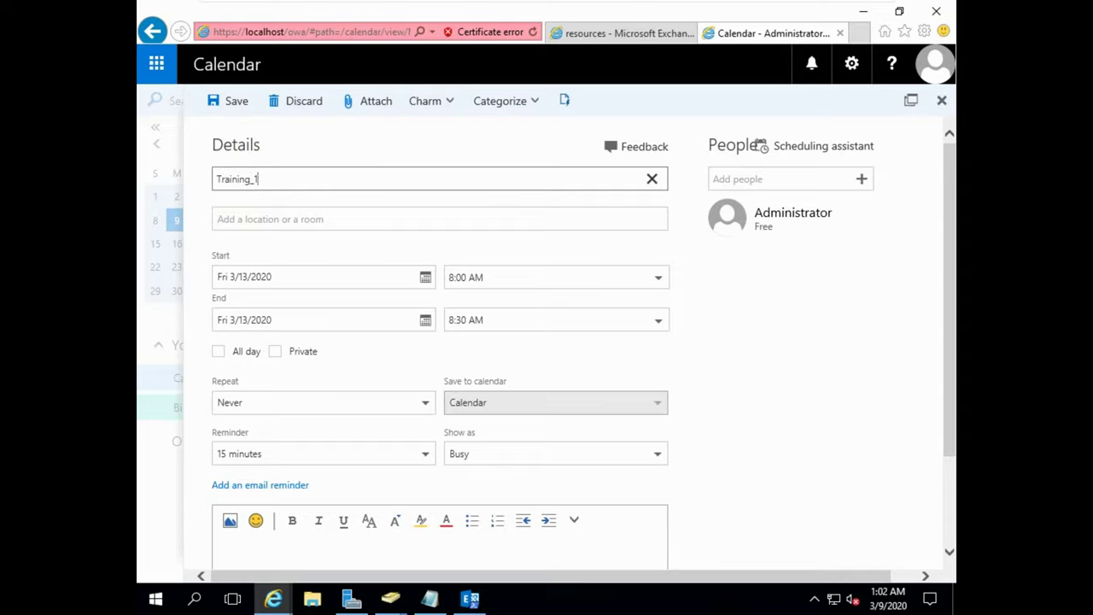
pyautogui.press('Tab')
pyautogui.click(291, 286)
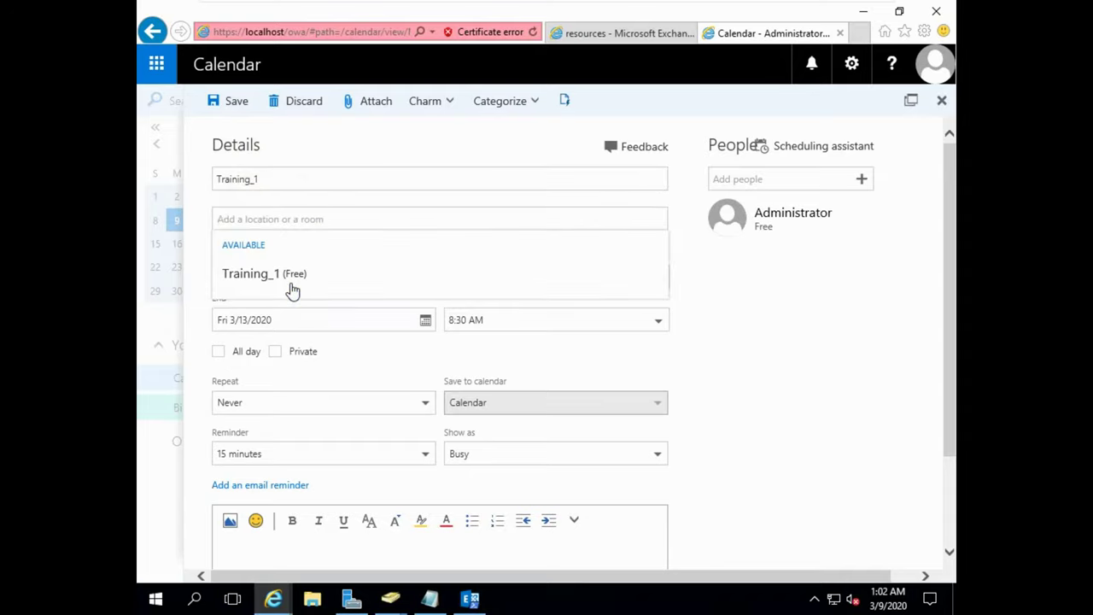
pyautogui.click(290, 289)
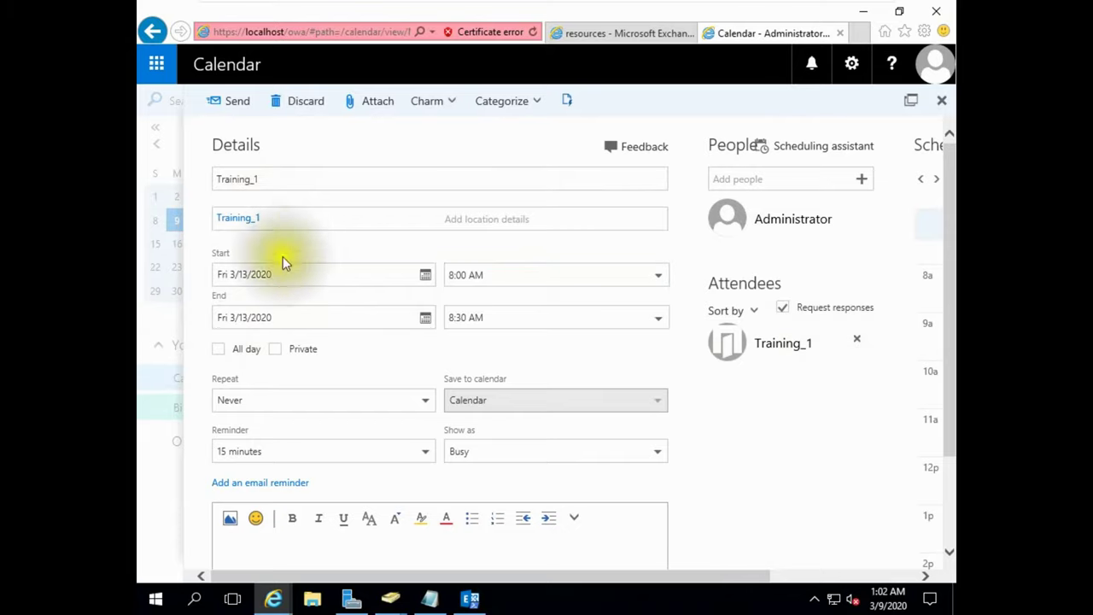
# Set the meeting to start at 9:00 AM and end at 11:00 AM.
pyautogui.click(659, 276)
pyautogui.click(476, 375)
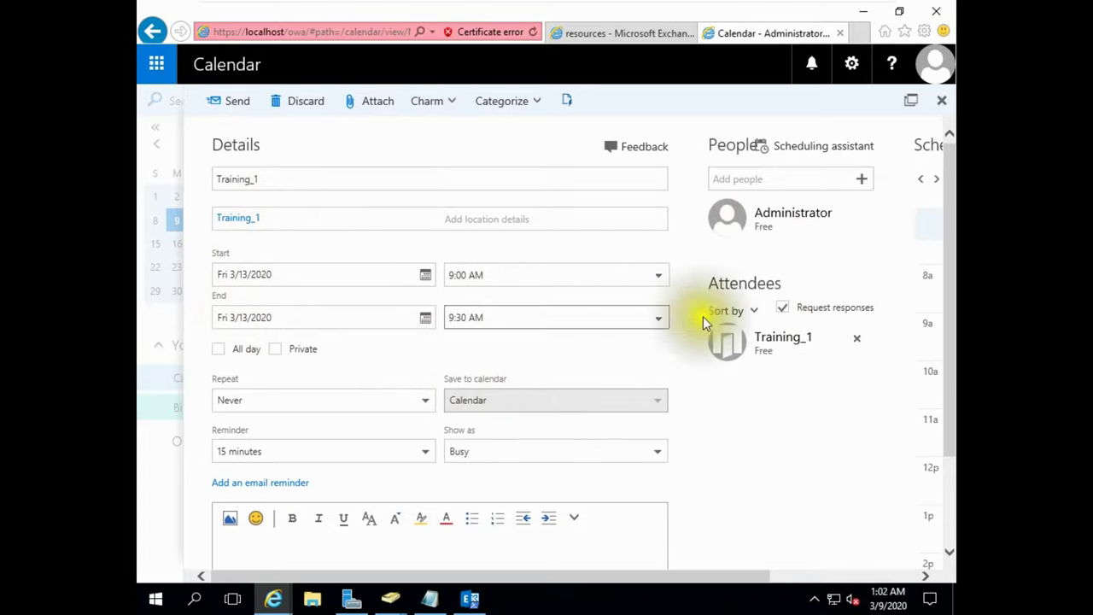
pyautogui.click(666, 327)
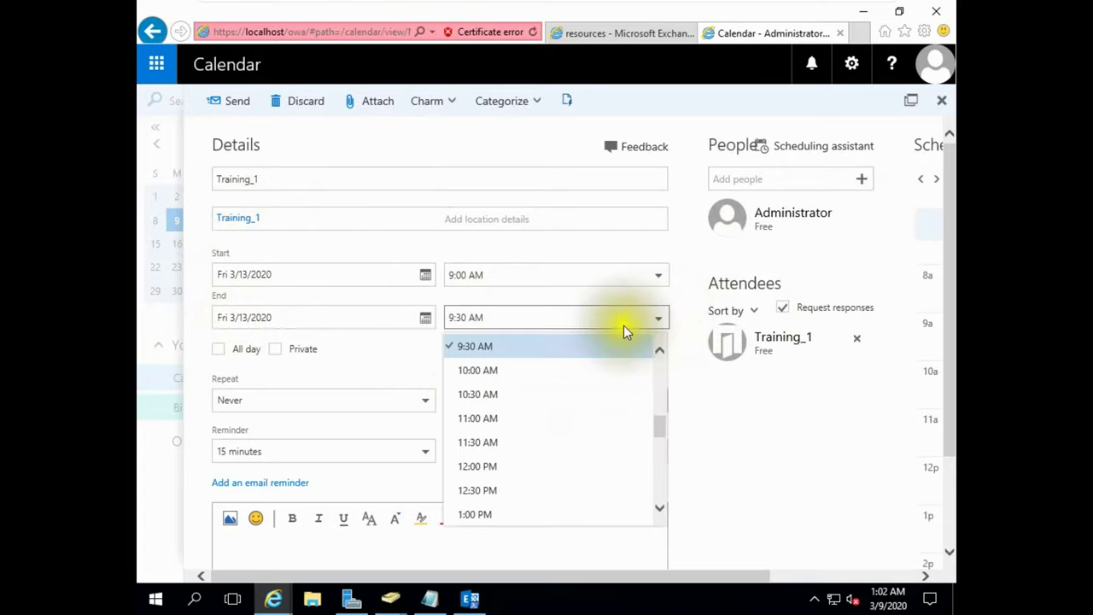
pyautogui.click(484, 418)
# Copy the Notepad text "Training Session will be held on the topics About Security . Need to Attend mentions Room" into the meeting description.
pyautogui.scroll(-3, 232, 390)
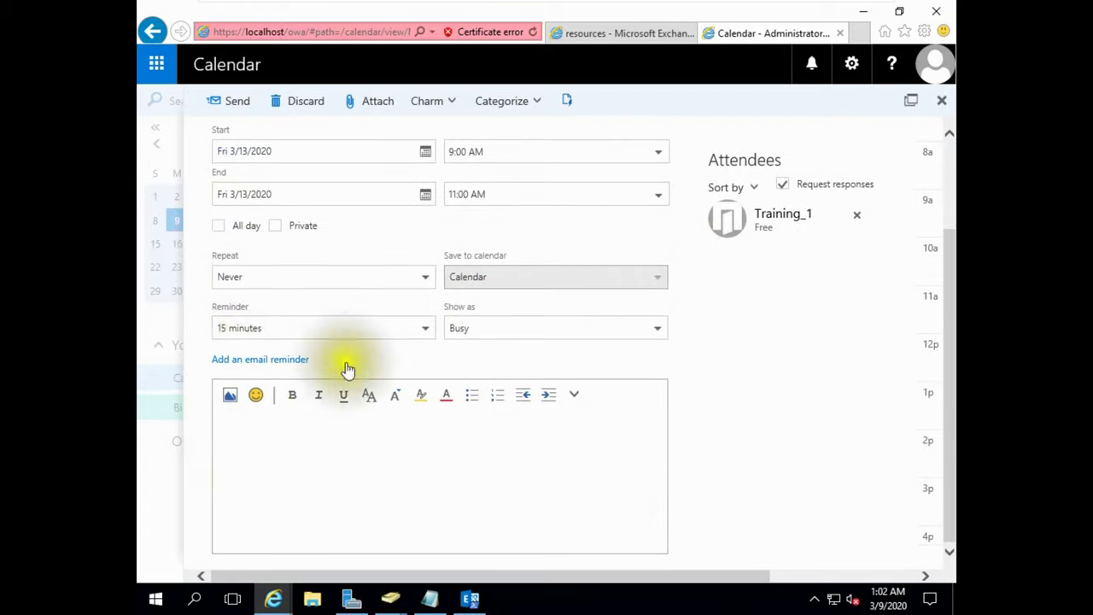
pyautogui.click(429, 595)
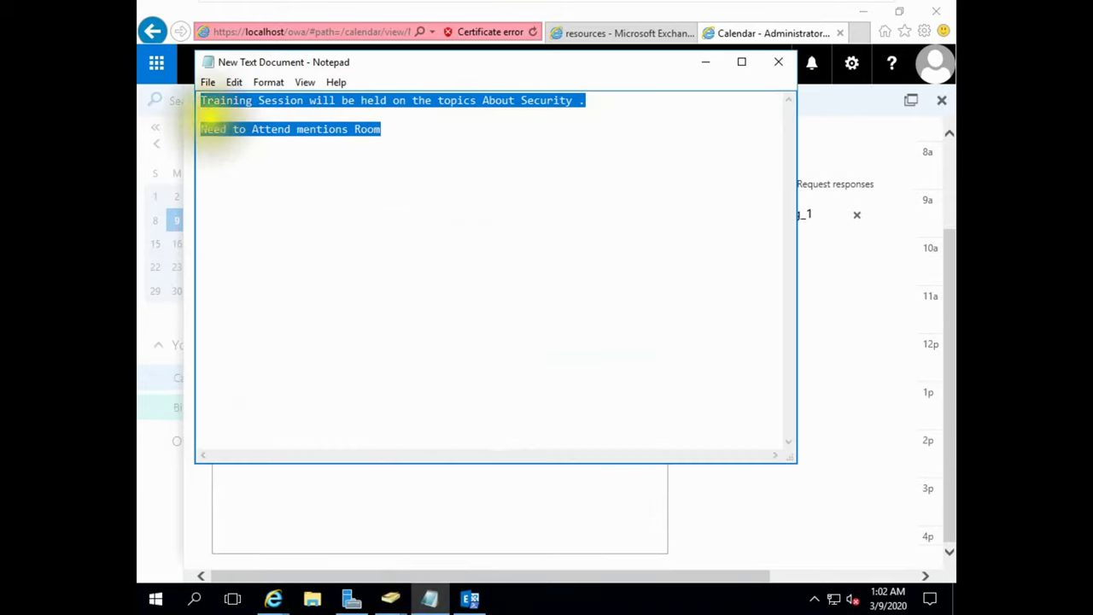
pyautogui.moveTo(199, 103); pyautogui.dragTo(381, 129)
pyautogui.click(705, 61)
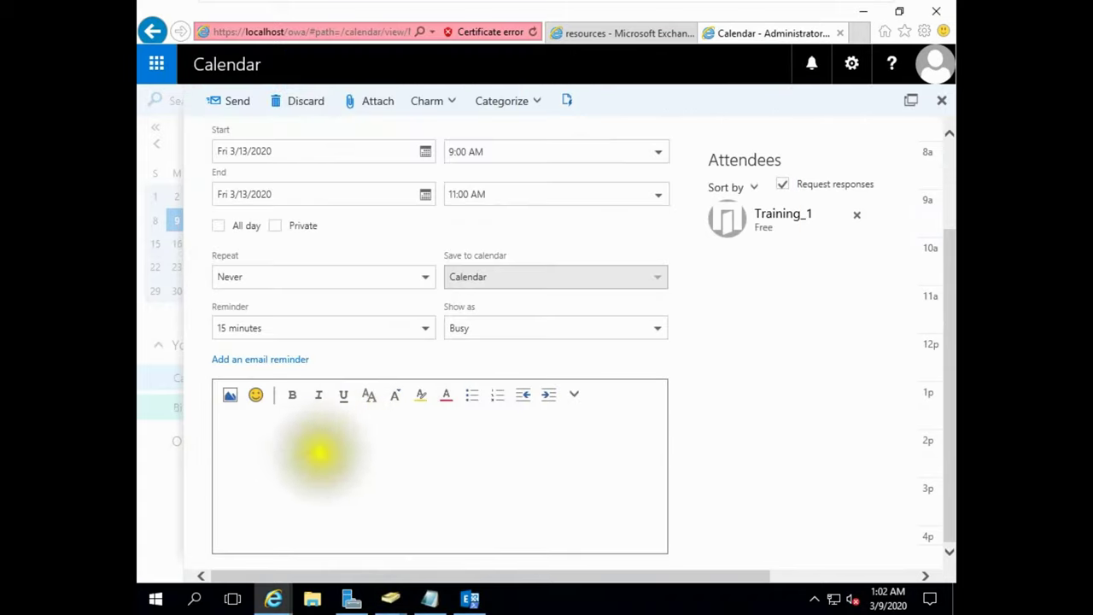
pyautogui.hotkey('ctrl', 'v')
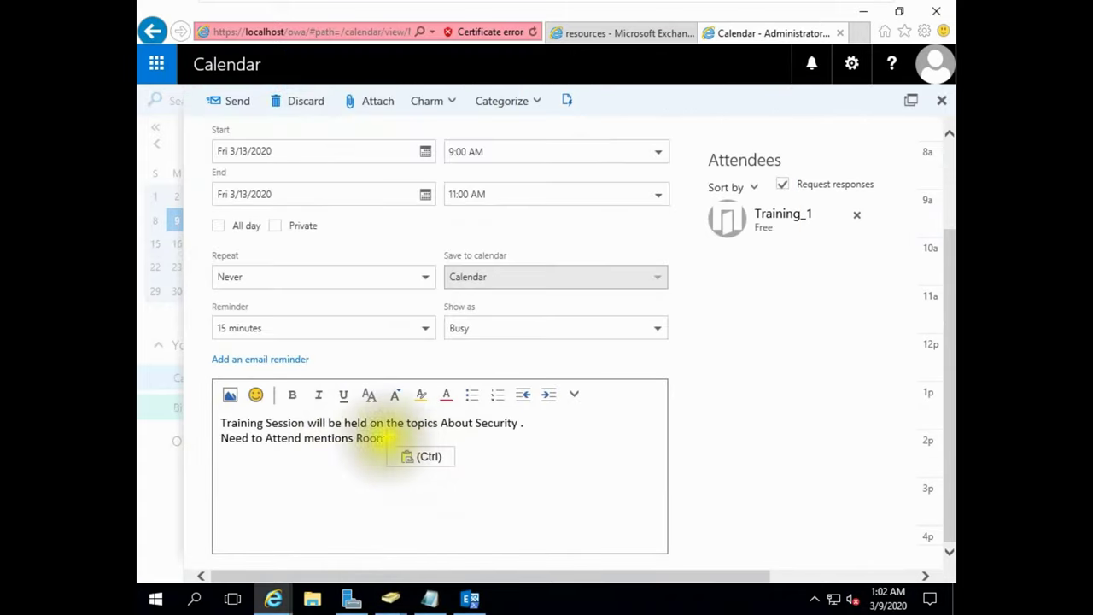
# Highlight the whole meeting description in yellow.
pyautogui.hotkey('ctrl', 'a')
pyautogui.click(420, 394)
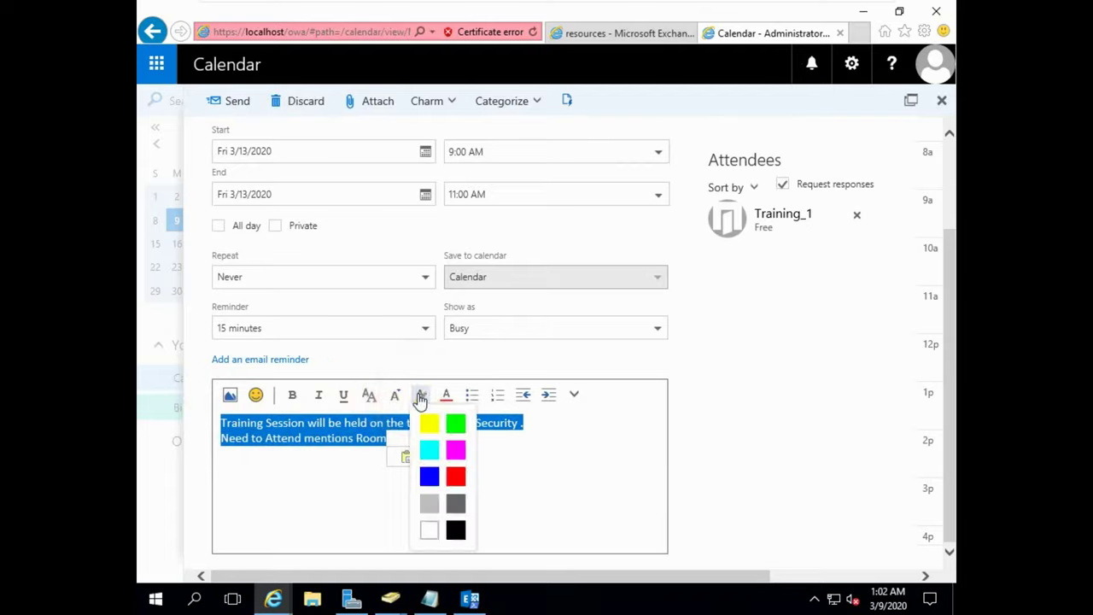
pyautogui.click(429, 423)
pyautogui.click(361, 488)
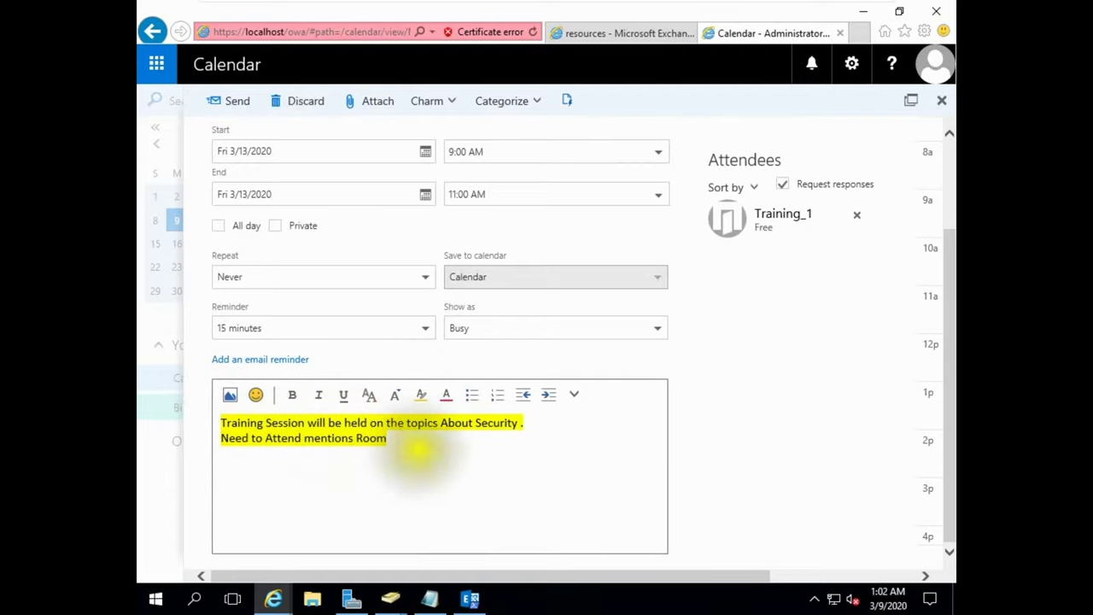
# Insert "Cyber" before "Security" in the meeting description, check the event details and send the meeting request.
pyautogui.click(475, 423)
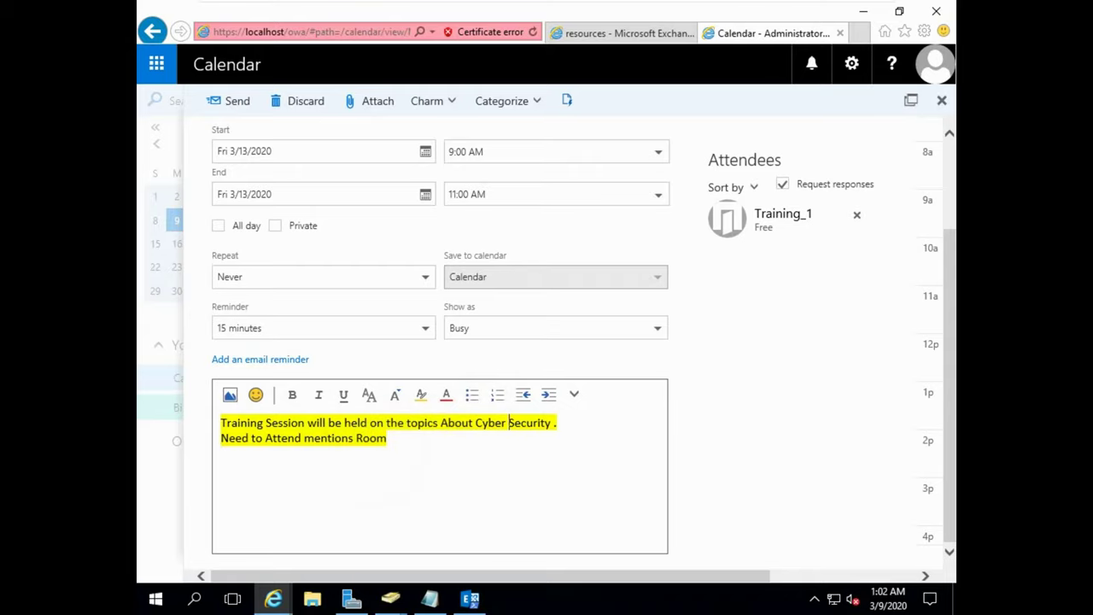
pyautogui.scroll(3, 359, 454)
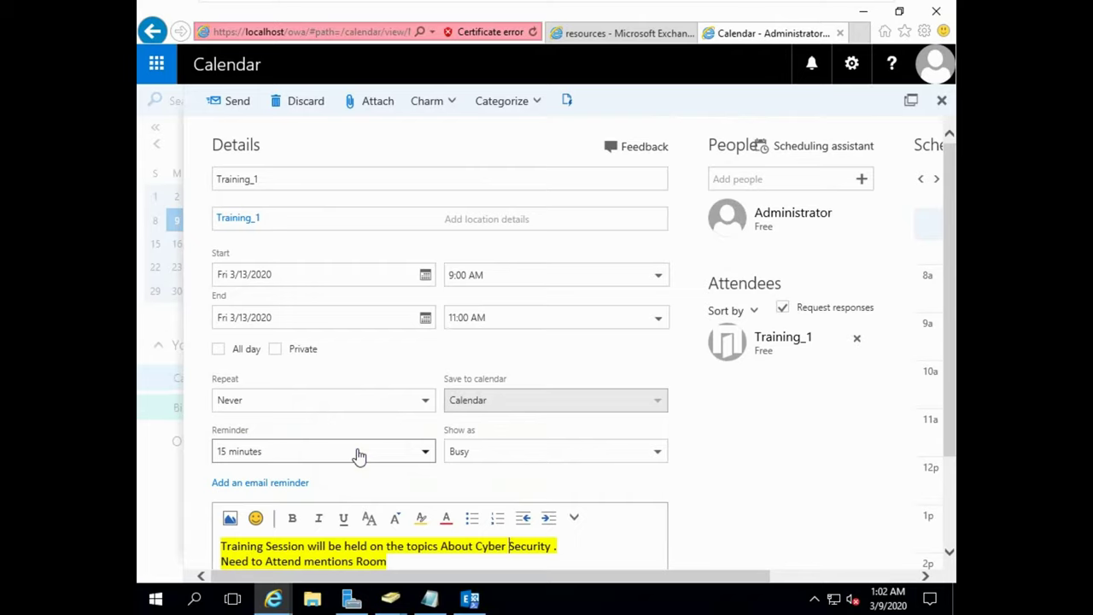
pyautogui.scroll(-3, 358, 453)
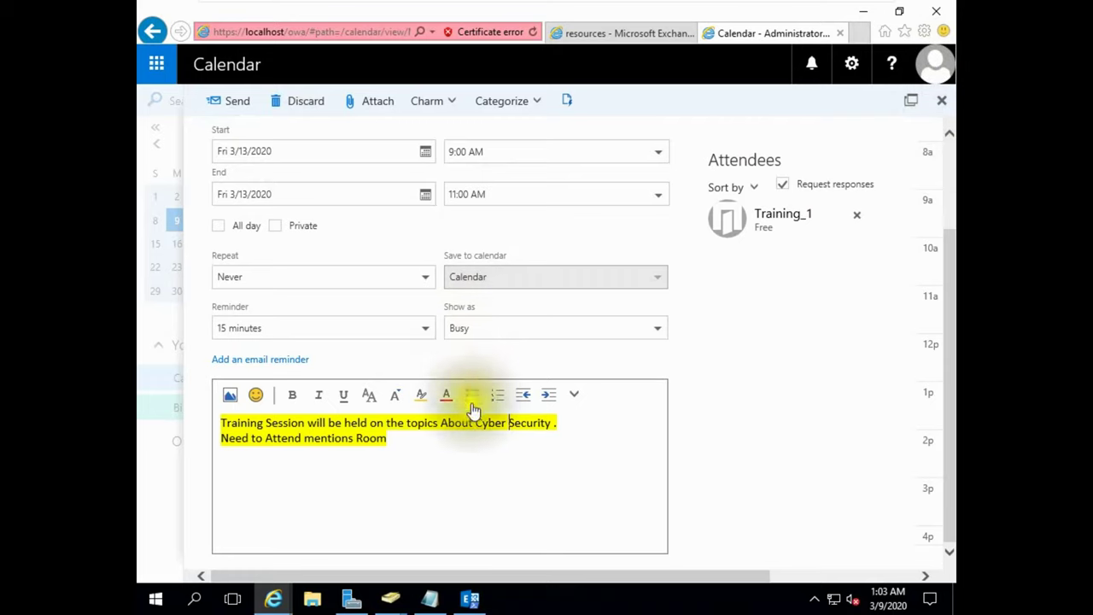
pyautogui.click(243, 102)
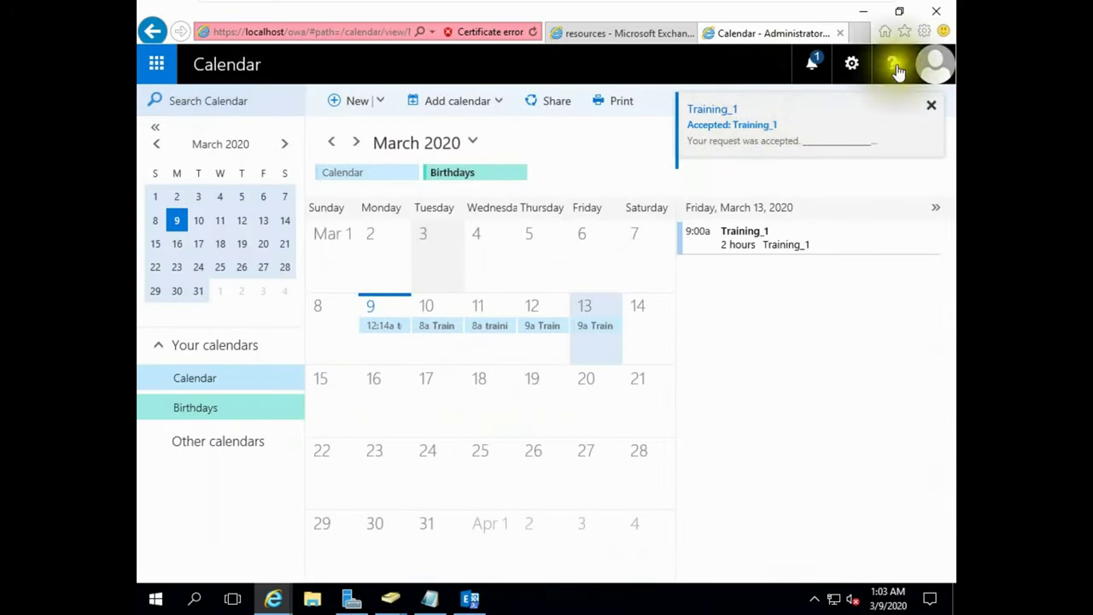
# Check the notifications for the room's booking response and open that message from the mail inbox in its own window.
pyautogui.click(738, 135)
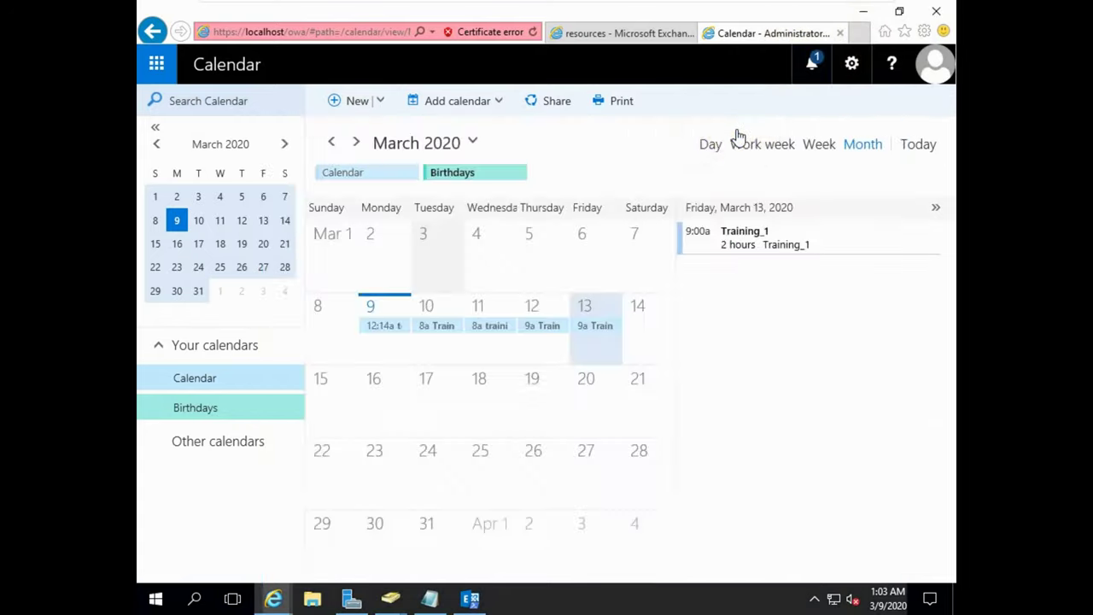
pyautogui.click(812, 64)
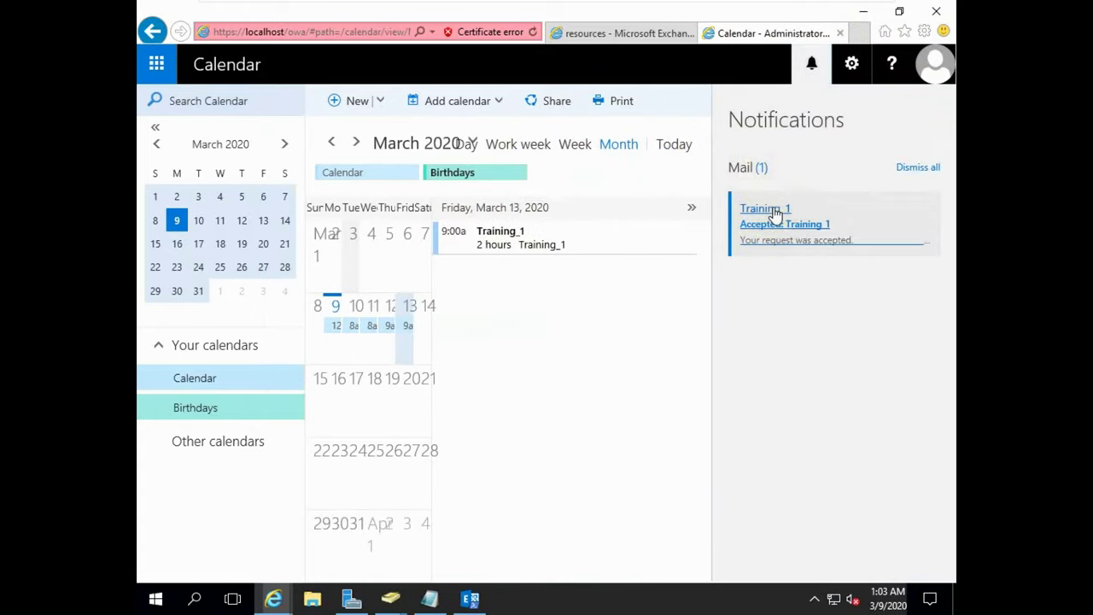
pyautogui.click(152, 65)
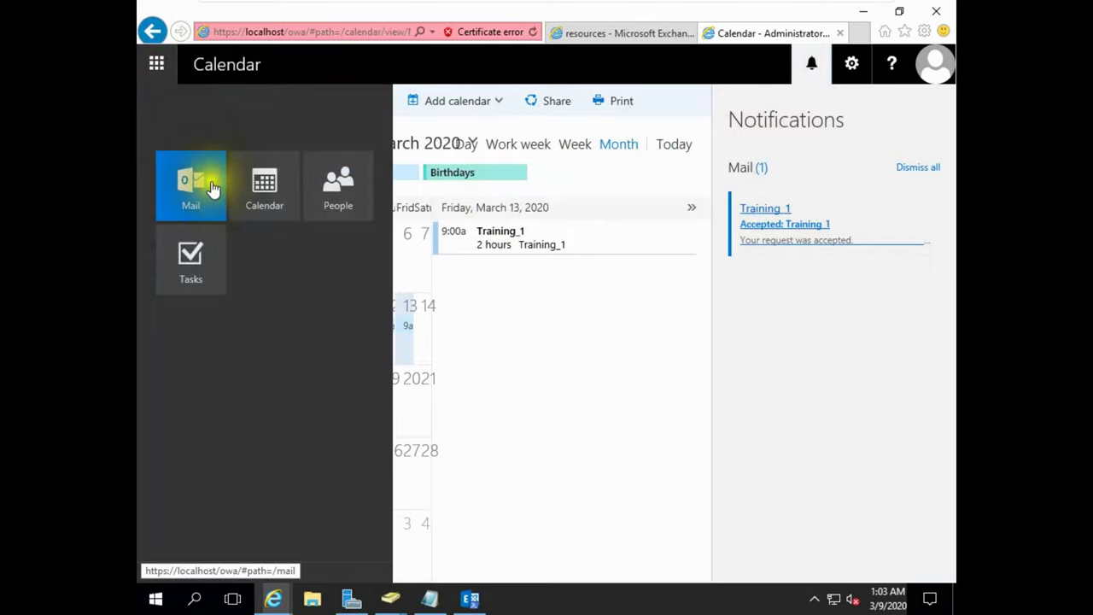
pyautogui.click(185, 183)
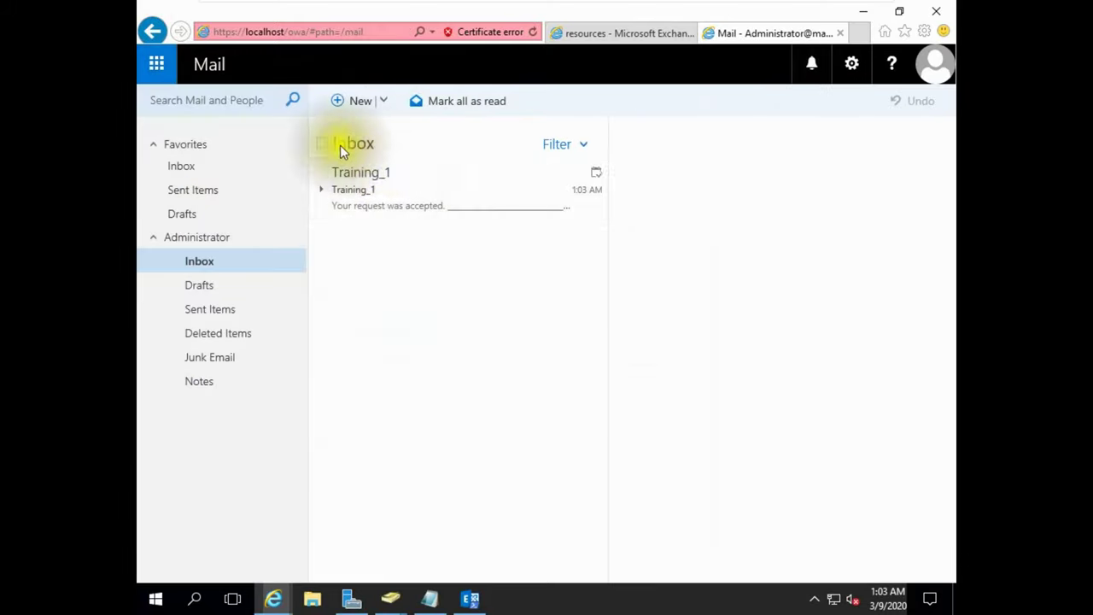
pyautogui.doubleClick(370, 191)
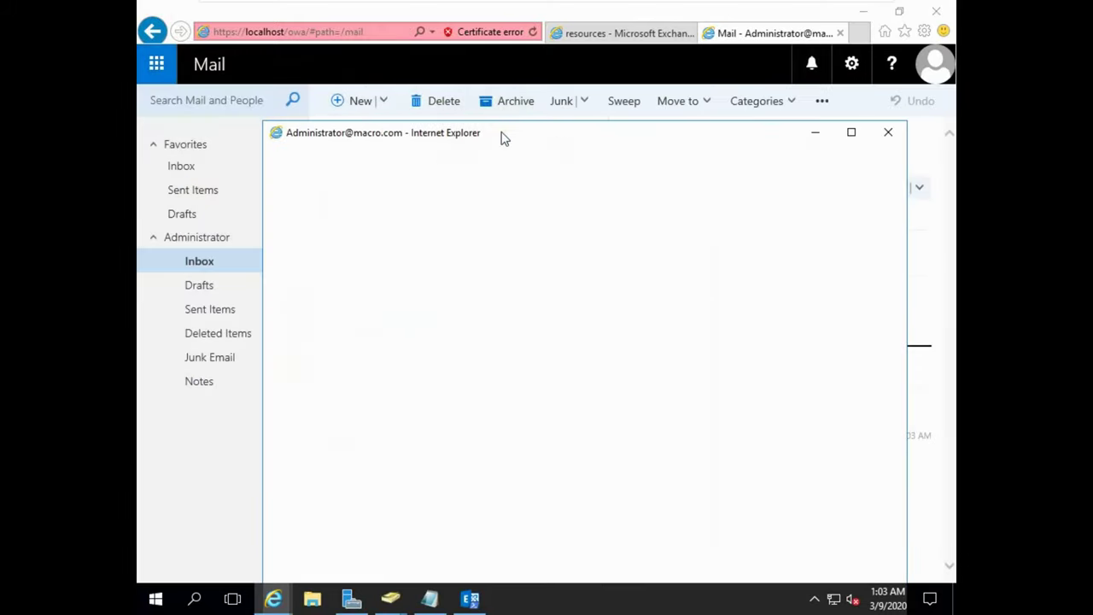